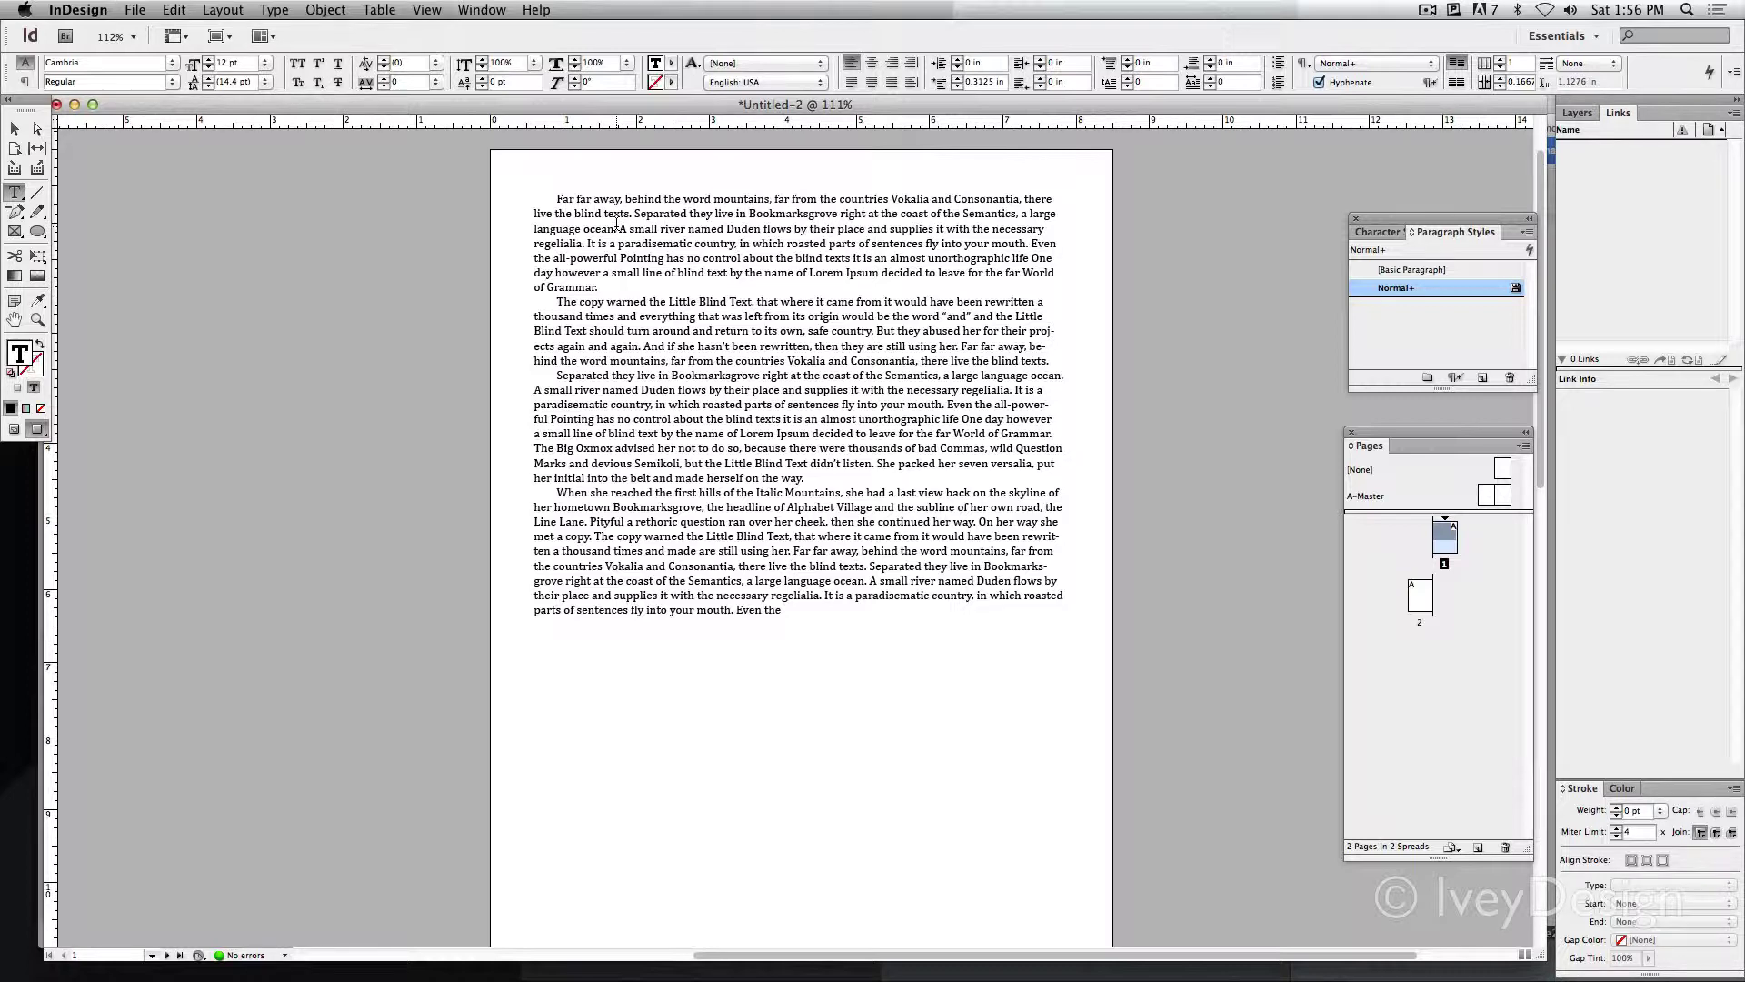
Justify the first paragraph with last line left, after trying right- and center-aligned variants
{"action": "left_click_drag", "start_coordinate": [577, 221], "coordinate": [904, 561]}
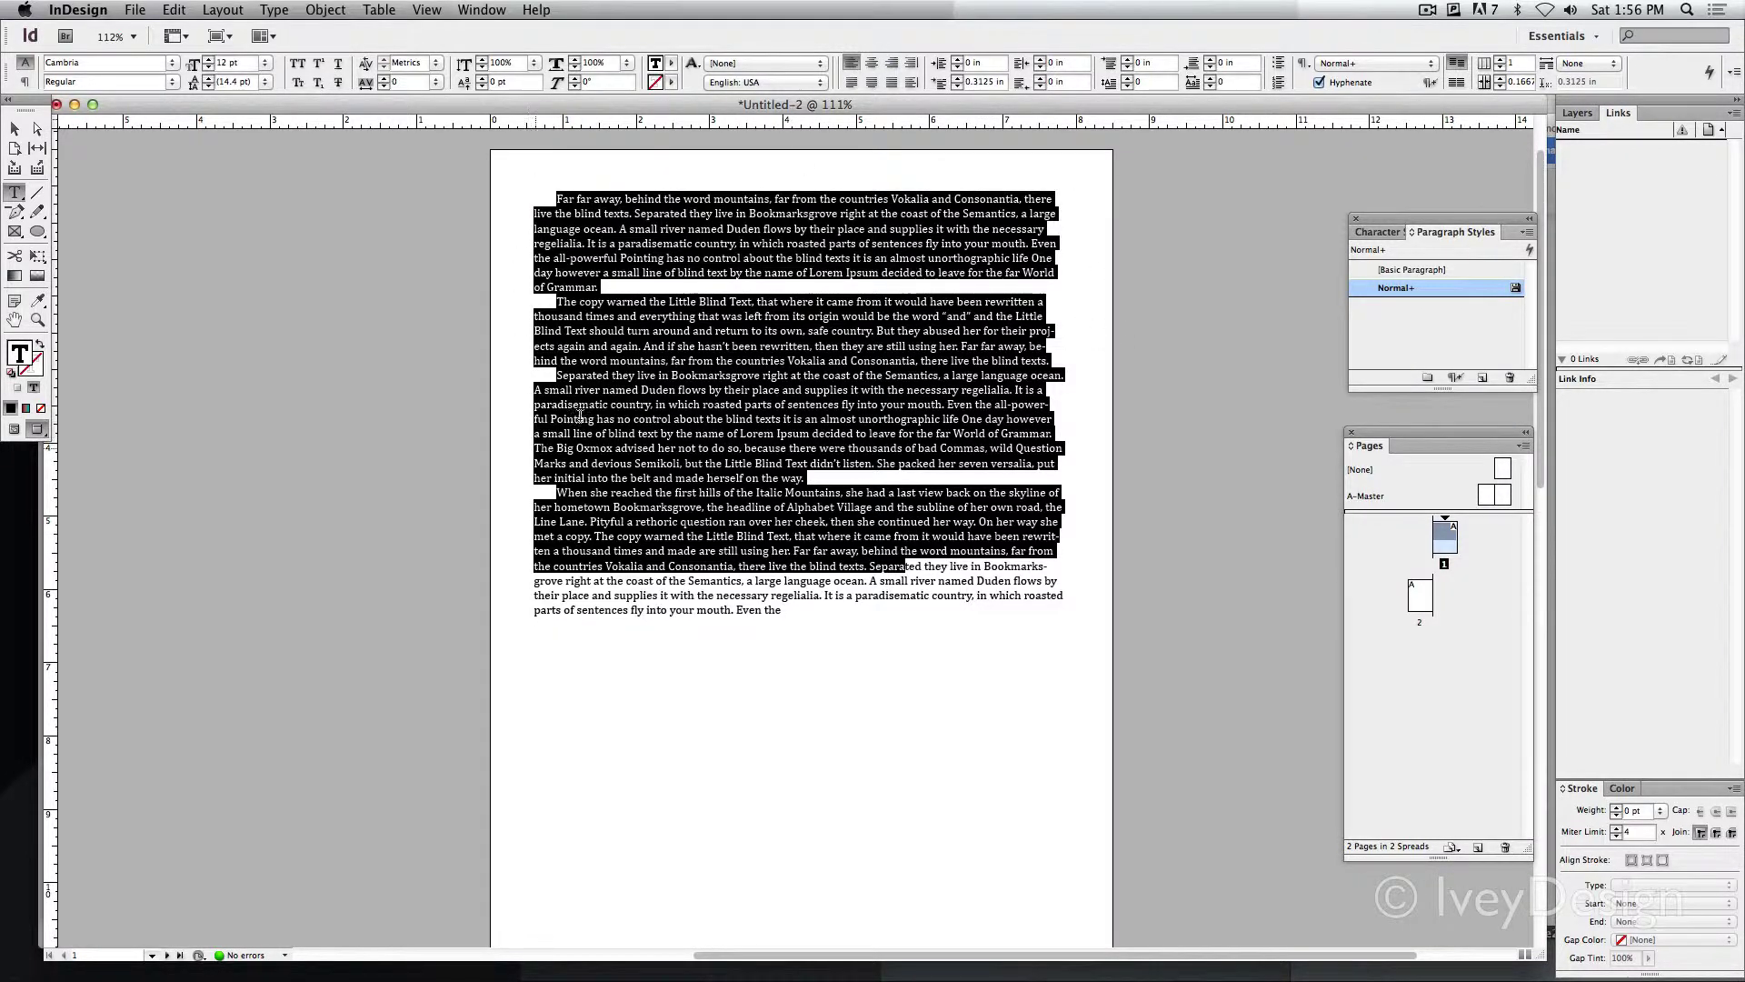
{"action": "left_click", "coordinate": [619, 348]}
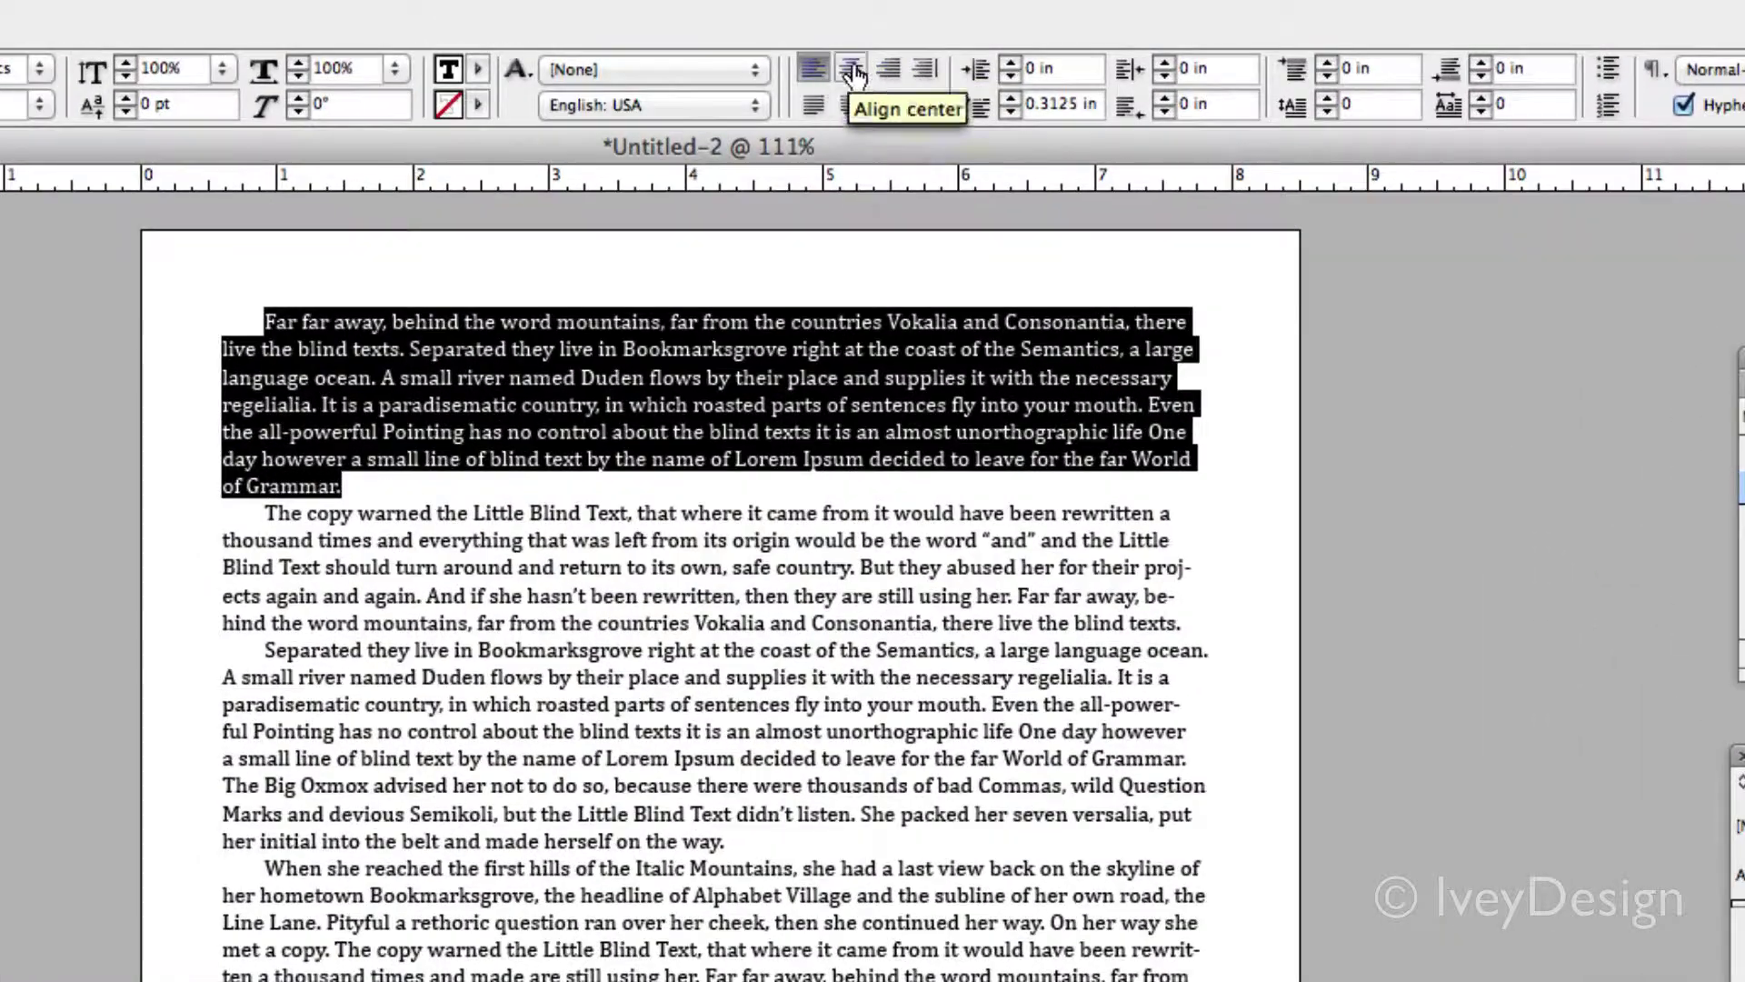
{"action": "left_click", "coordinate": [890, 67]}
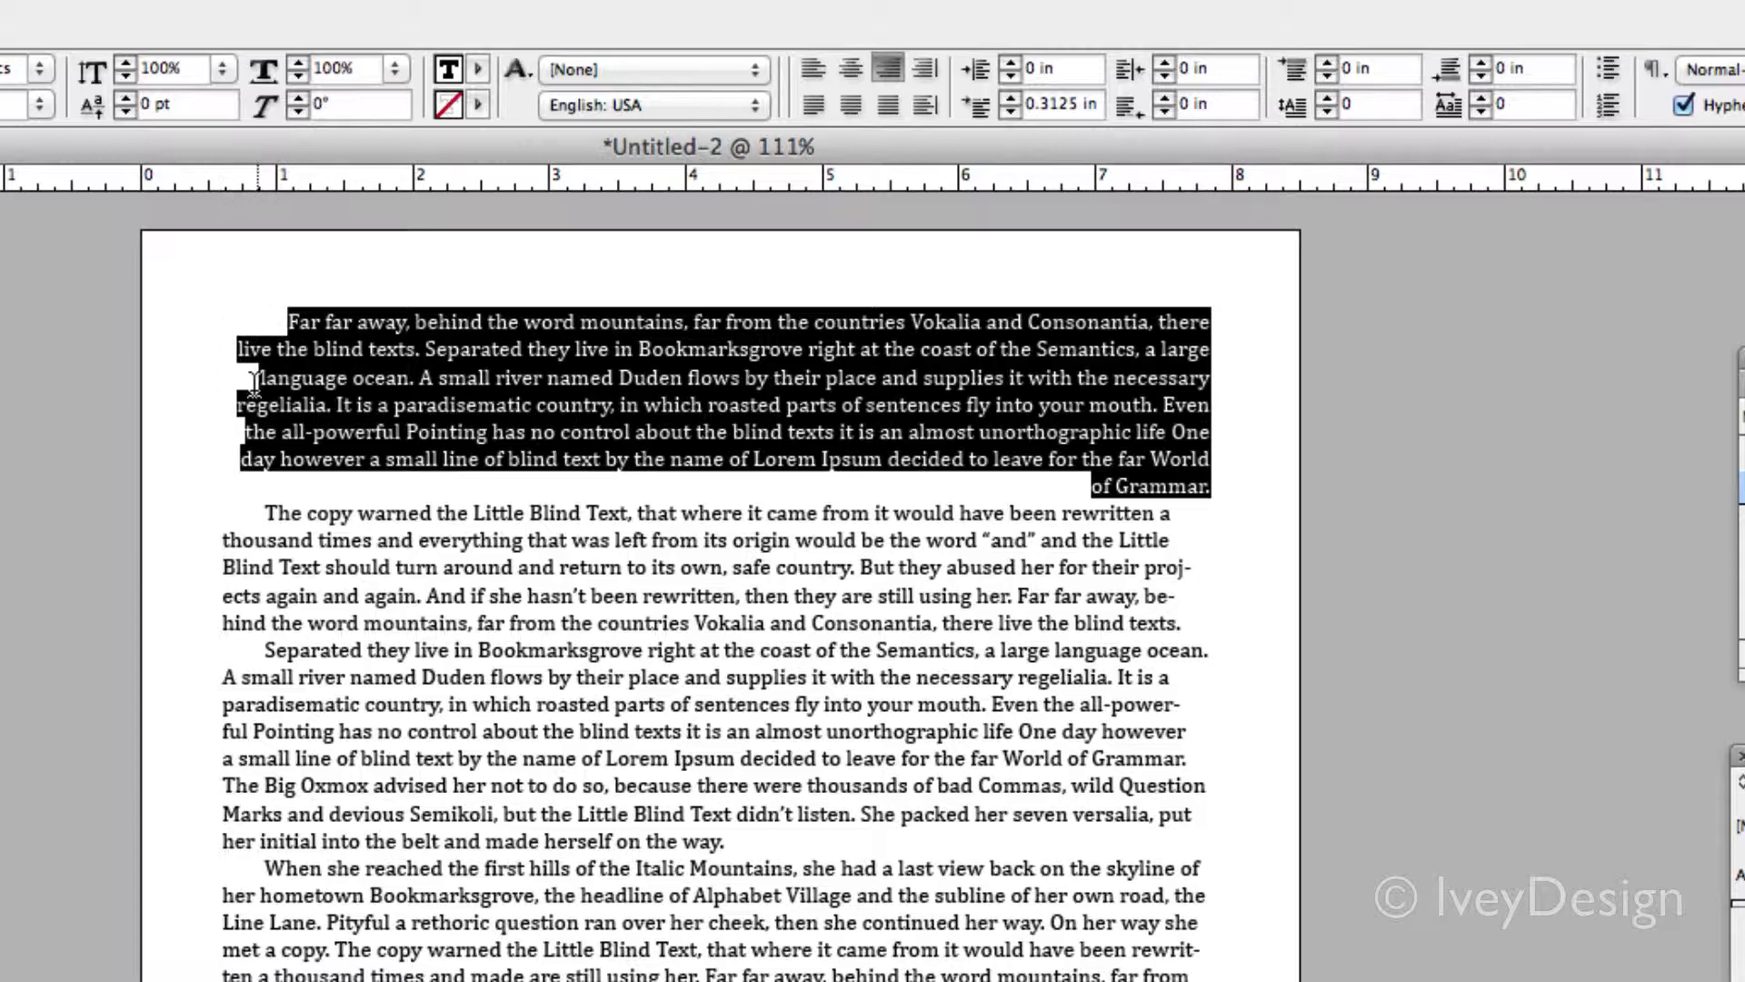
{"action": "left_click", "coordinate": [847, 72]}
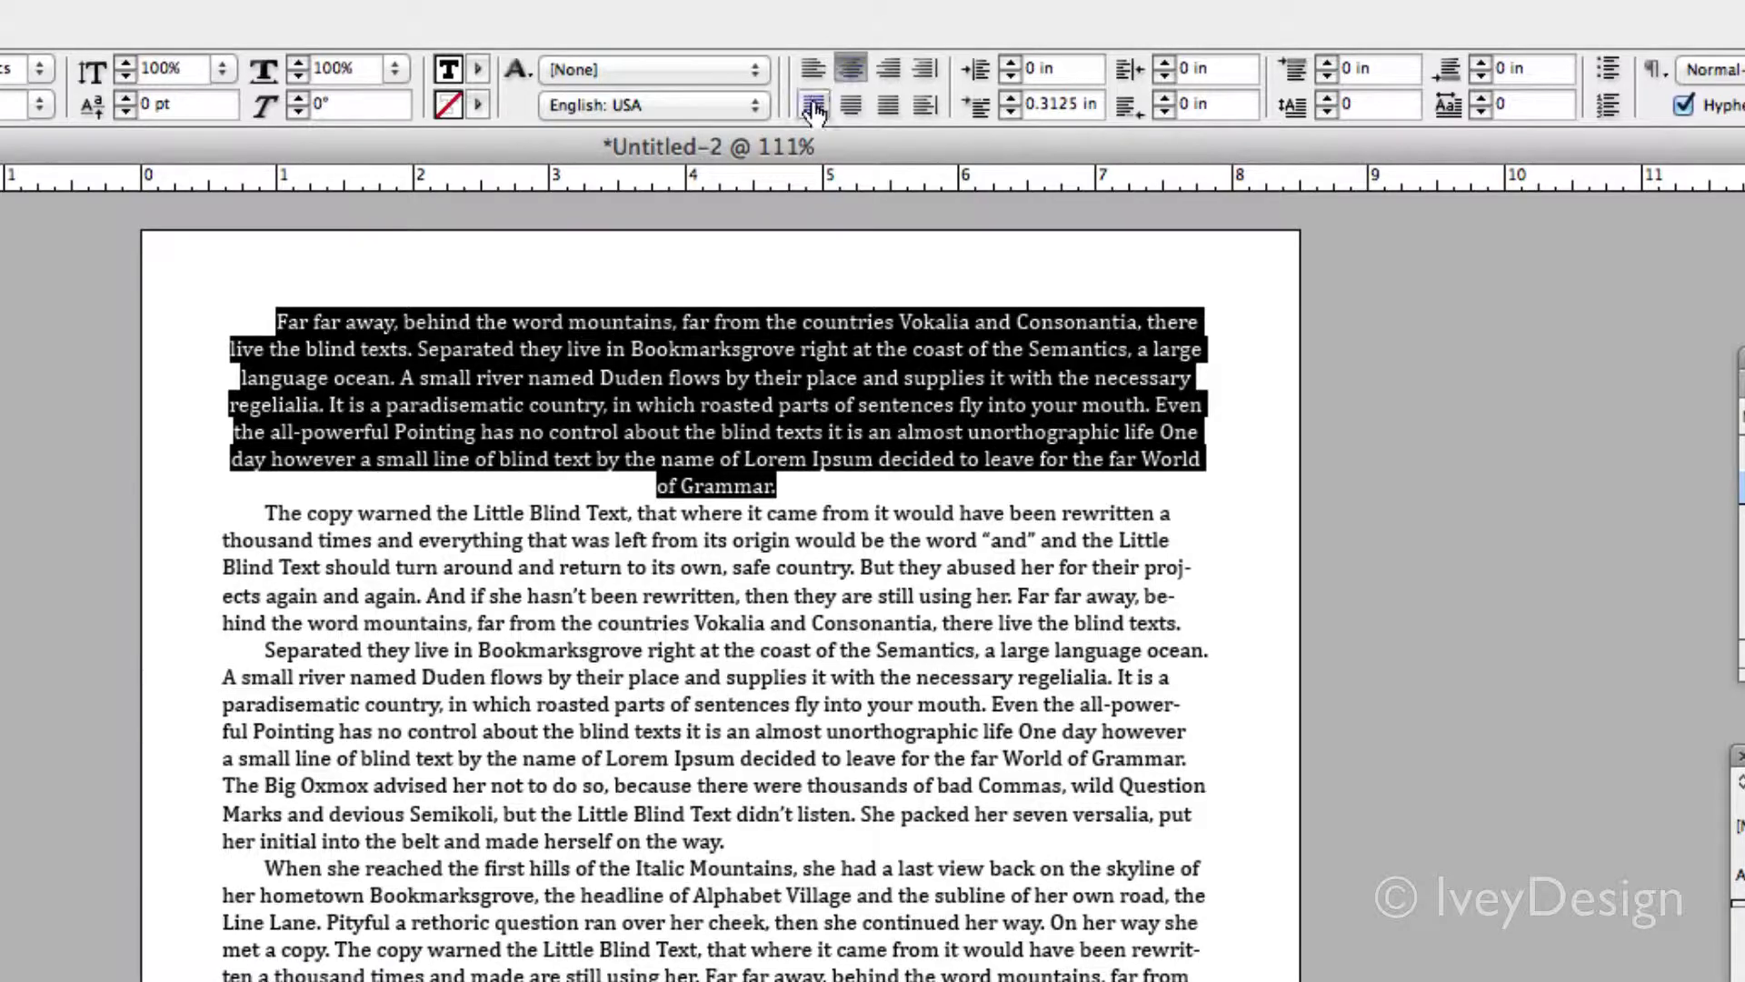
{"action": "left_click", "coordinate": [812, 105]}
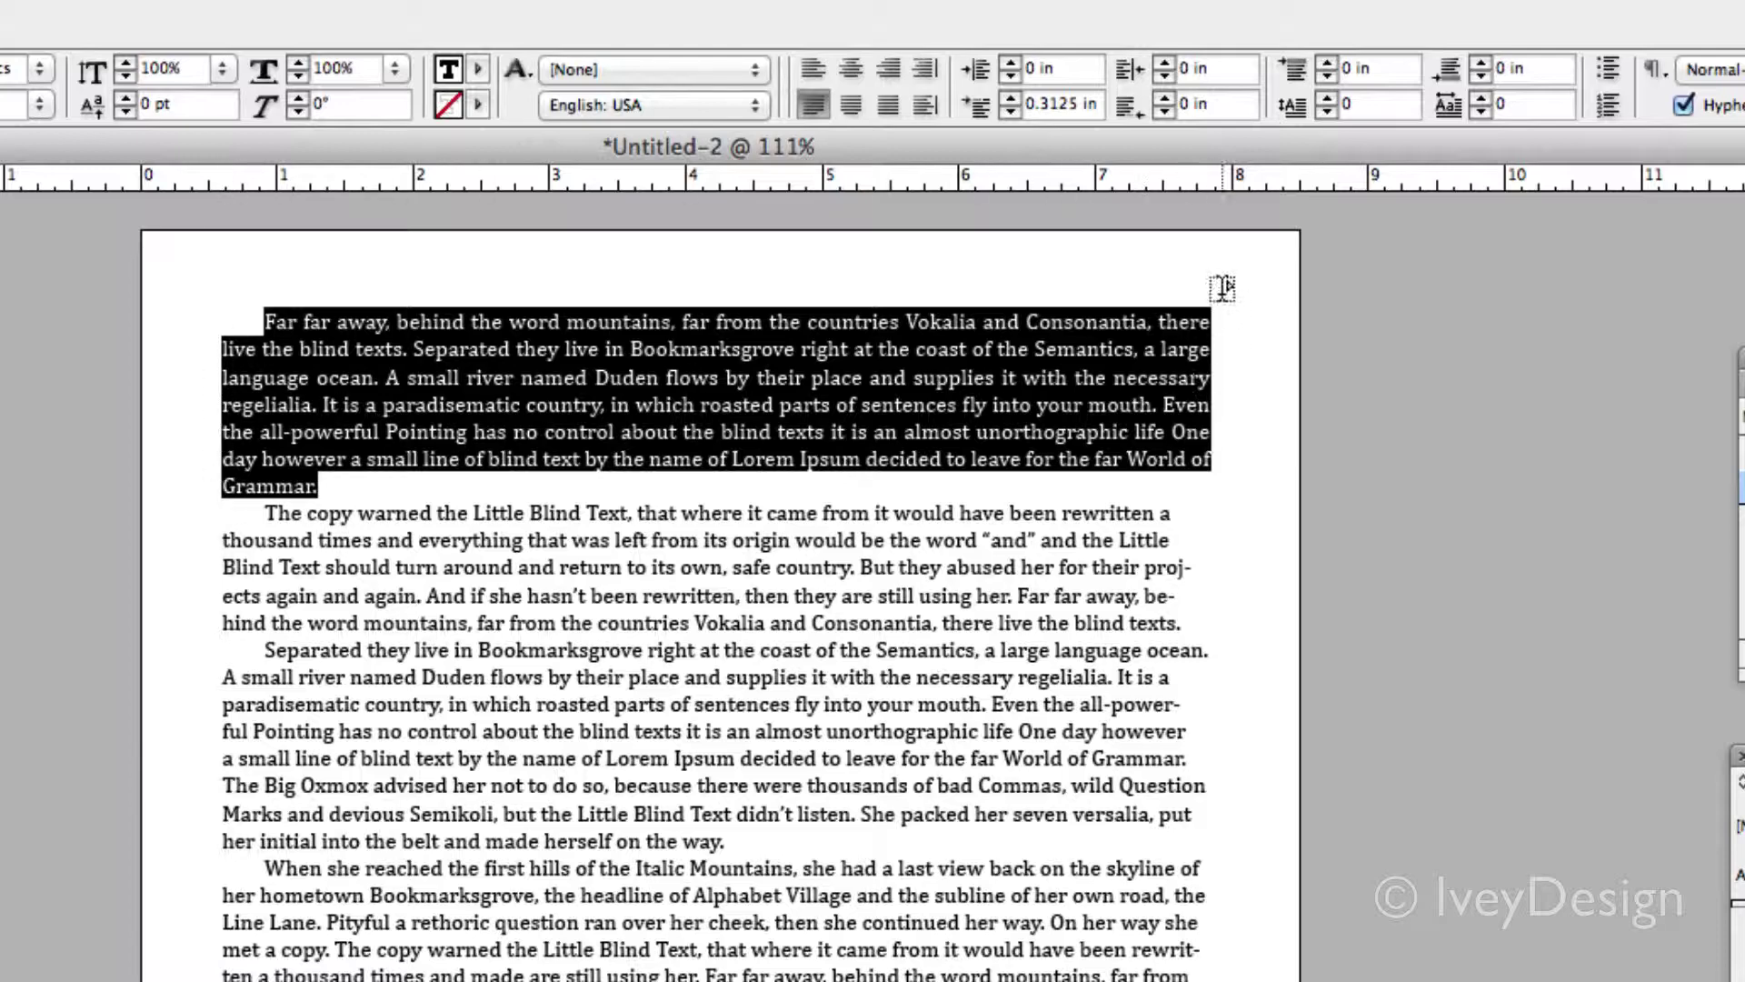
{"action": "left_click", "coordinate": [1140, 372]}
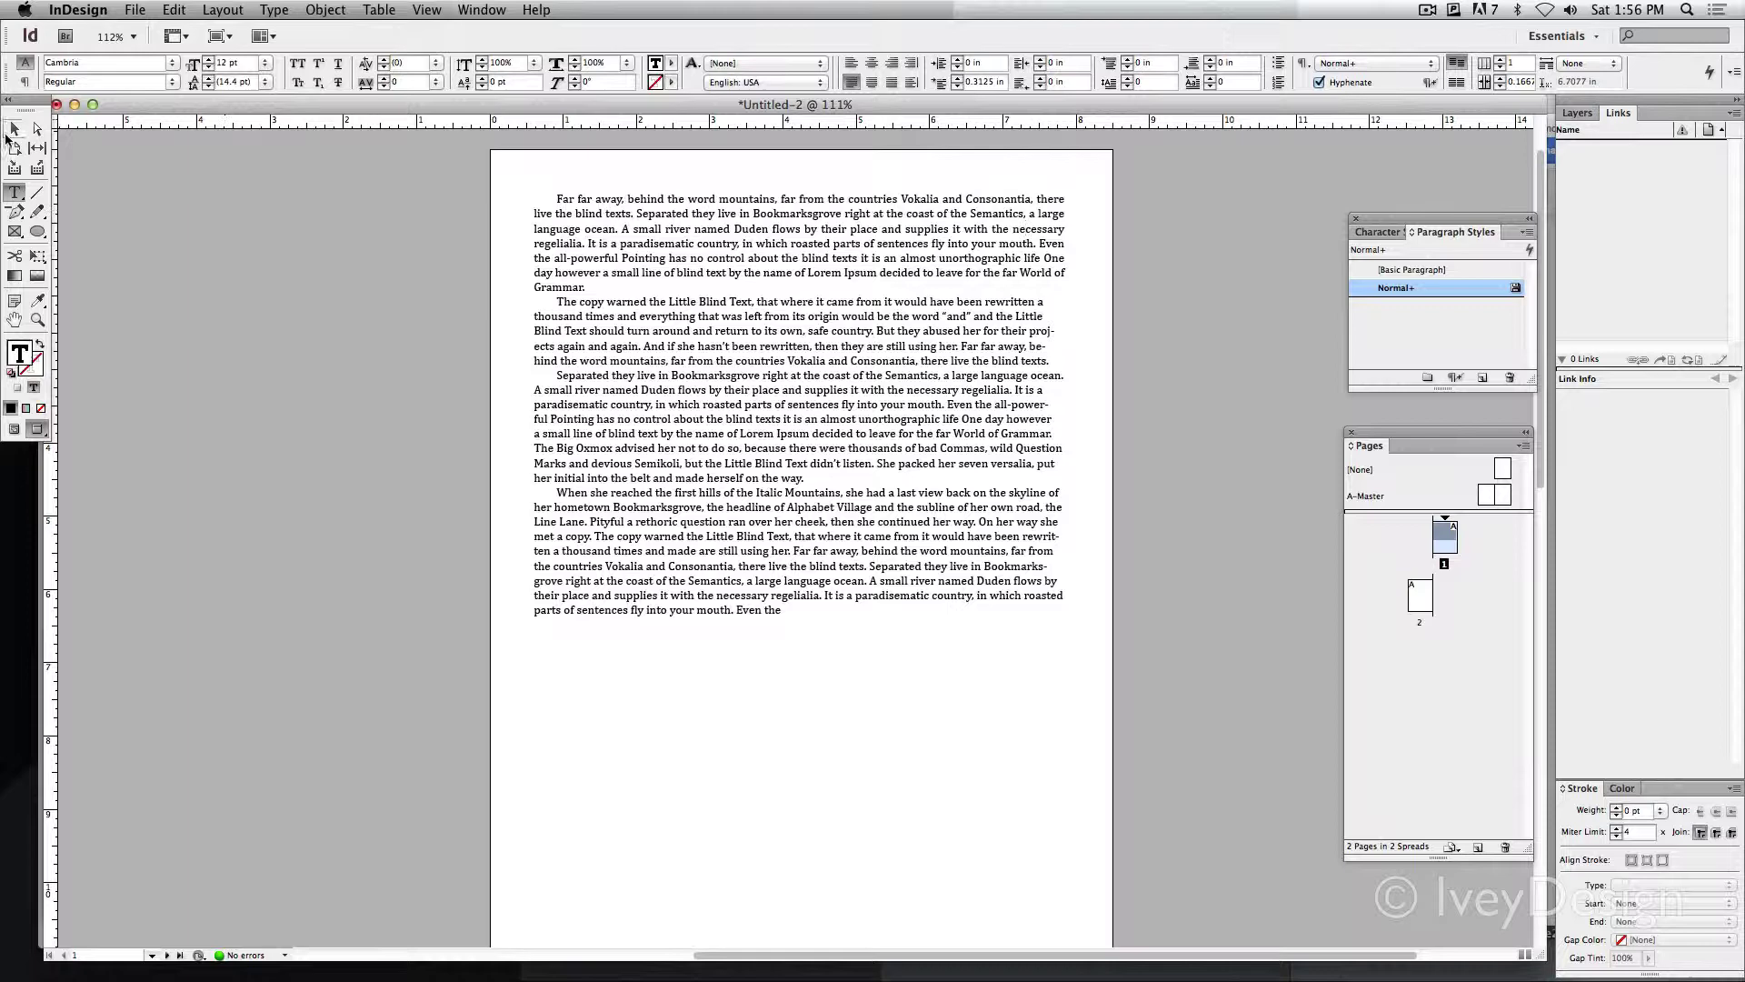
Narrow the body text frame to about 5.2 in wide so the paragraphs reflow
{"action": "left_click", "coordinate": [14, 129]}
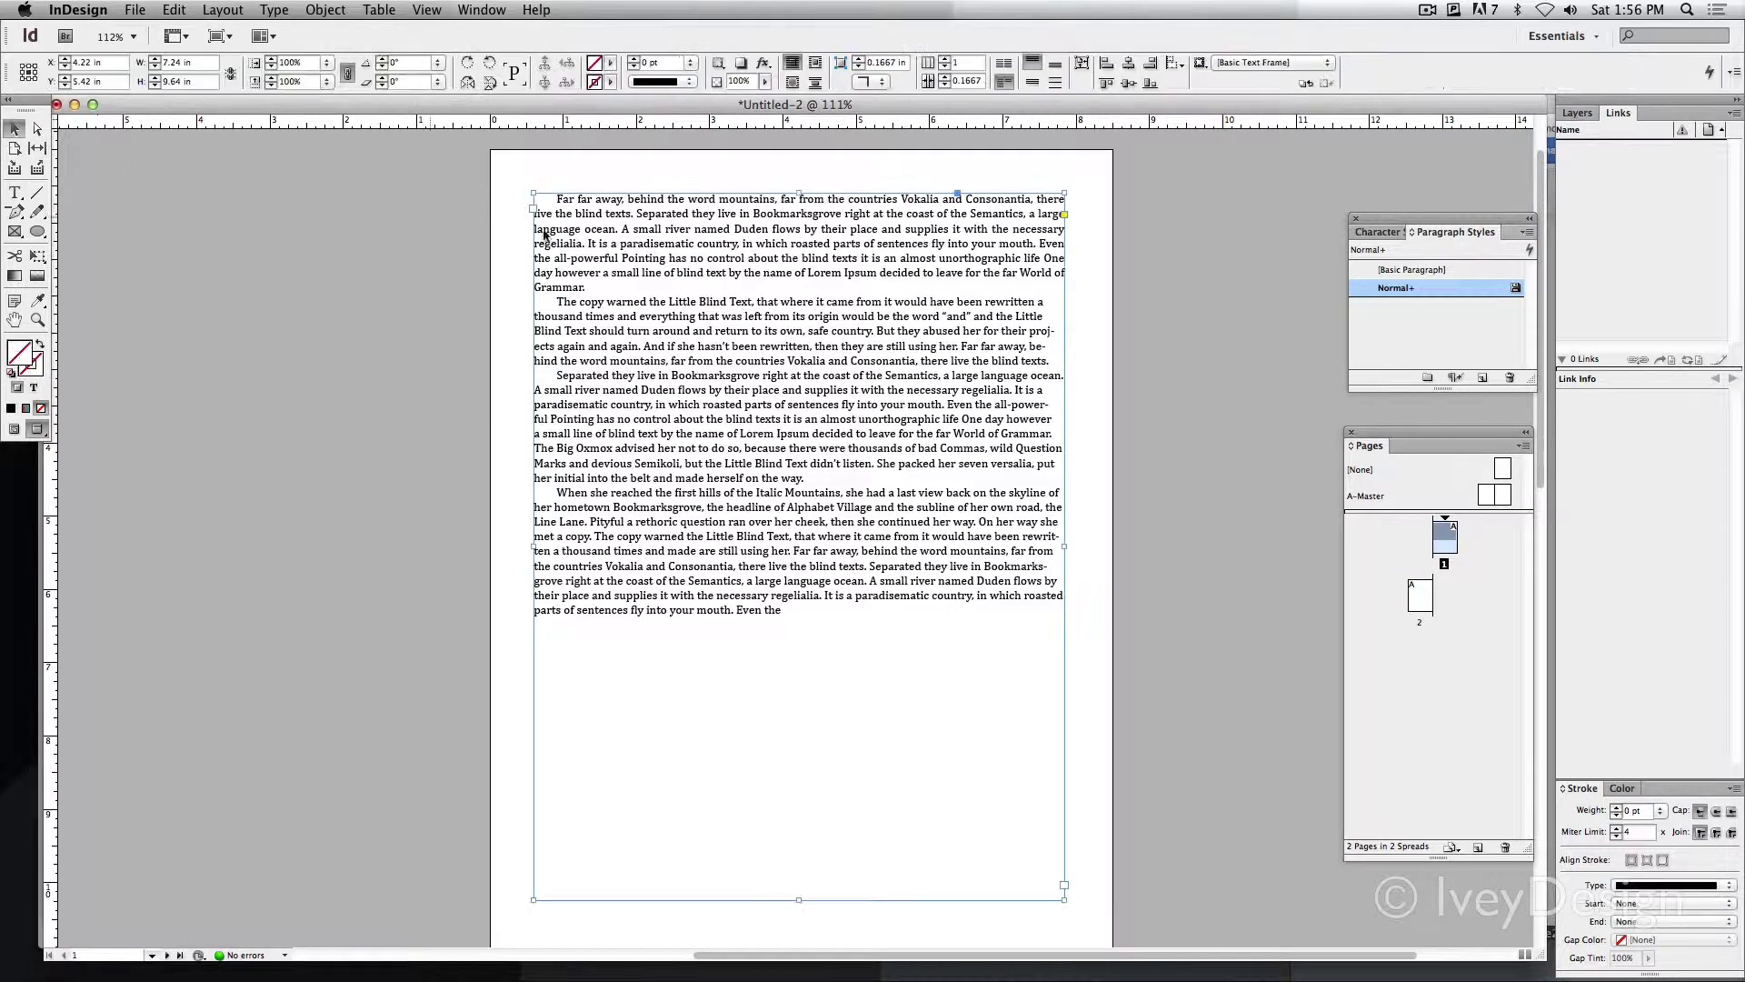
{"action": "left_click_drag", "start_coordinate": [1063, 547], "coordinate": [888, 547]}
{"action": "left_click", "coordinate": [964, 535]}
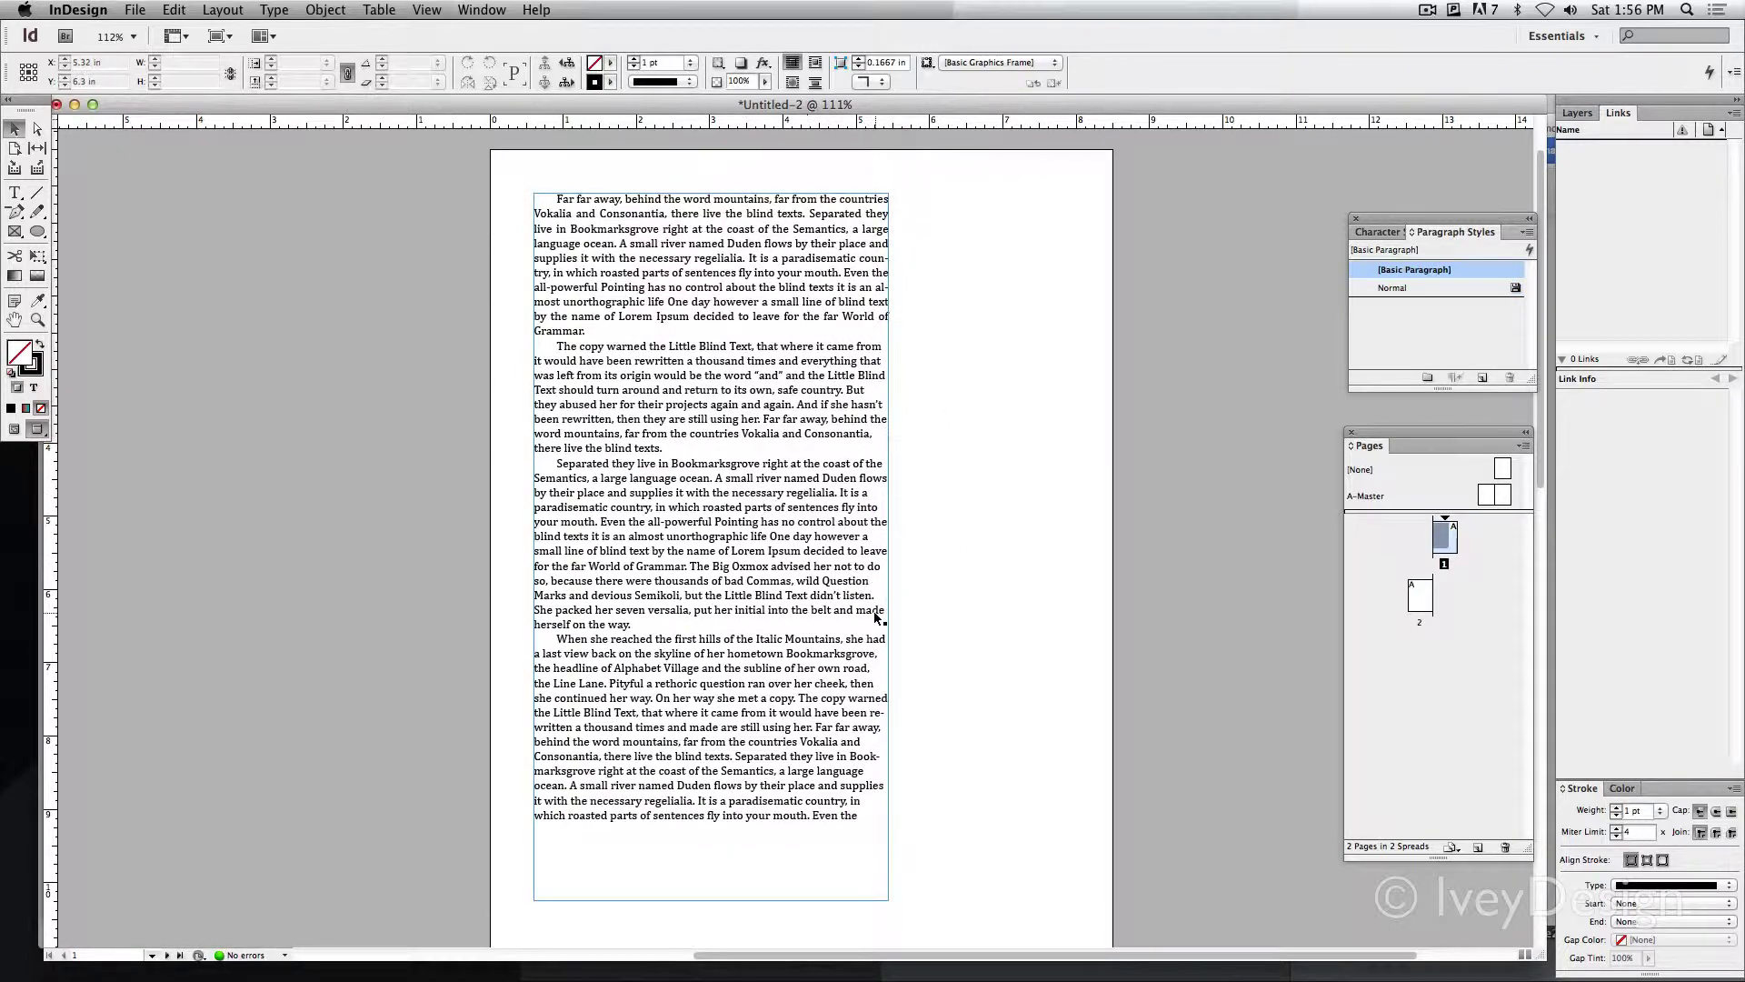
{"action": "left_click", "coordinate": [887, 572]}
{"action": "left_click_drag", "start_coordinate": [891, 559], "coordinate": [899, 559]}
{"action": "left_click", "coordinate": [986, 863]}
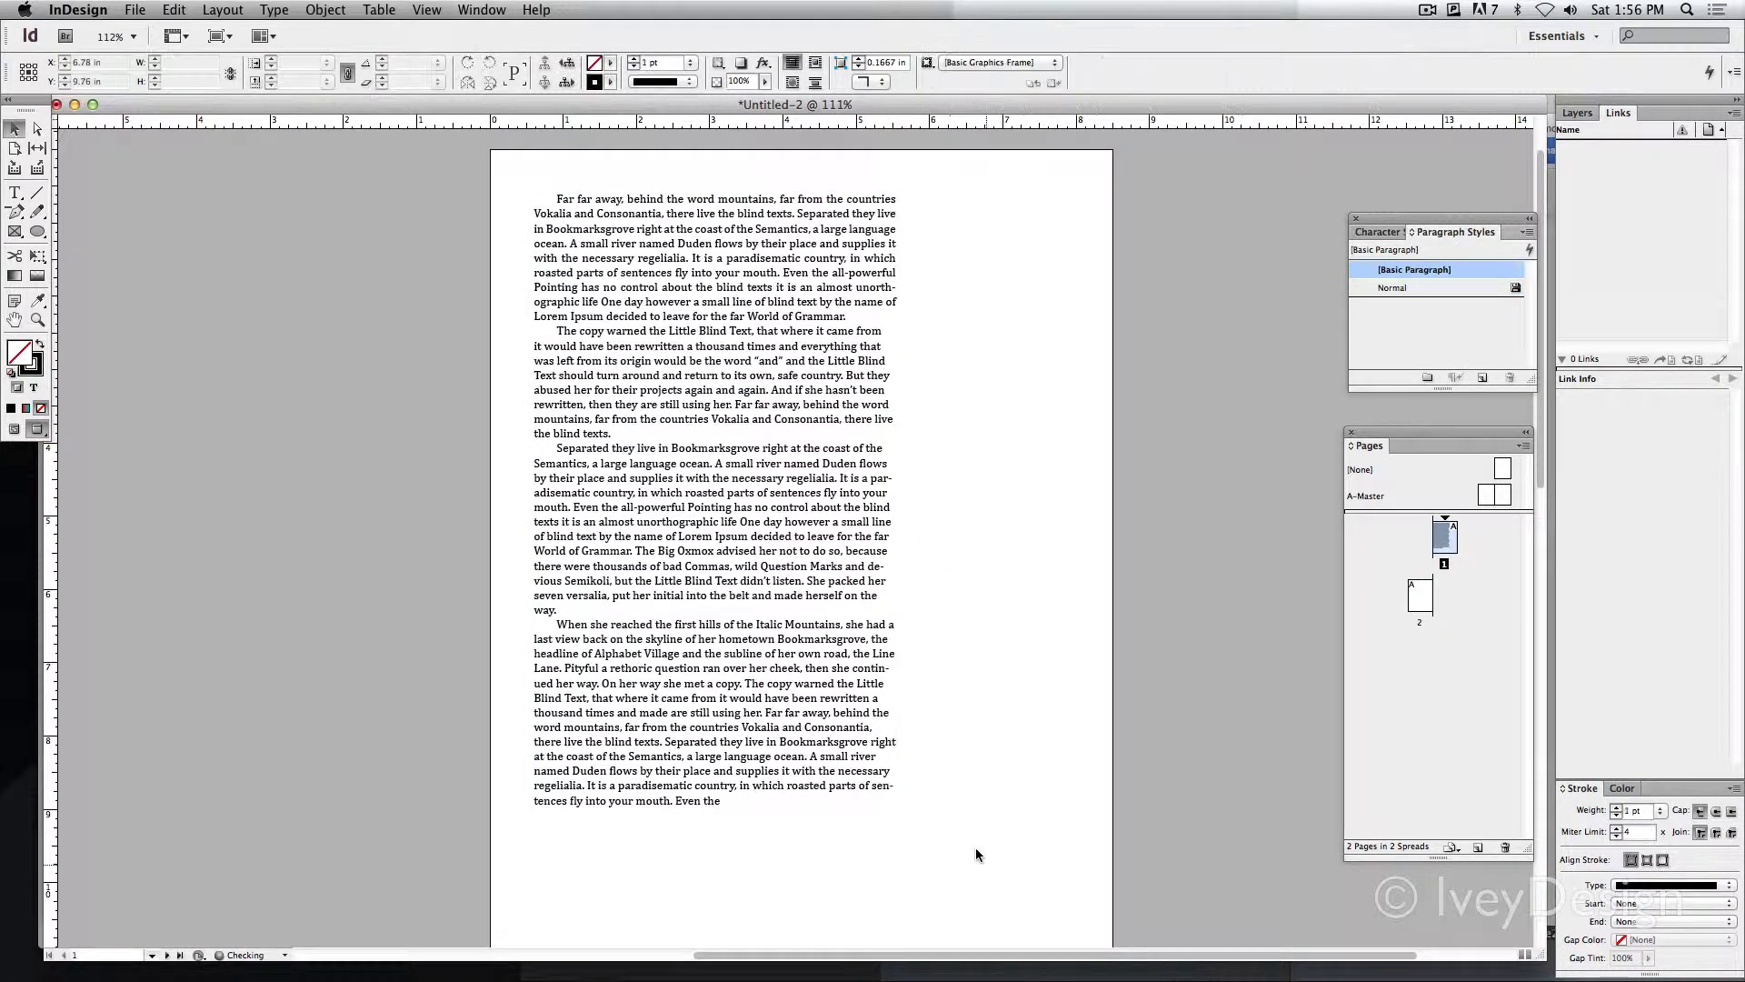
{"action": "left_click", "coordinate": [14, 191]}
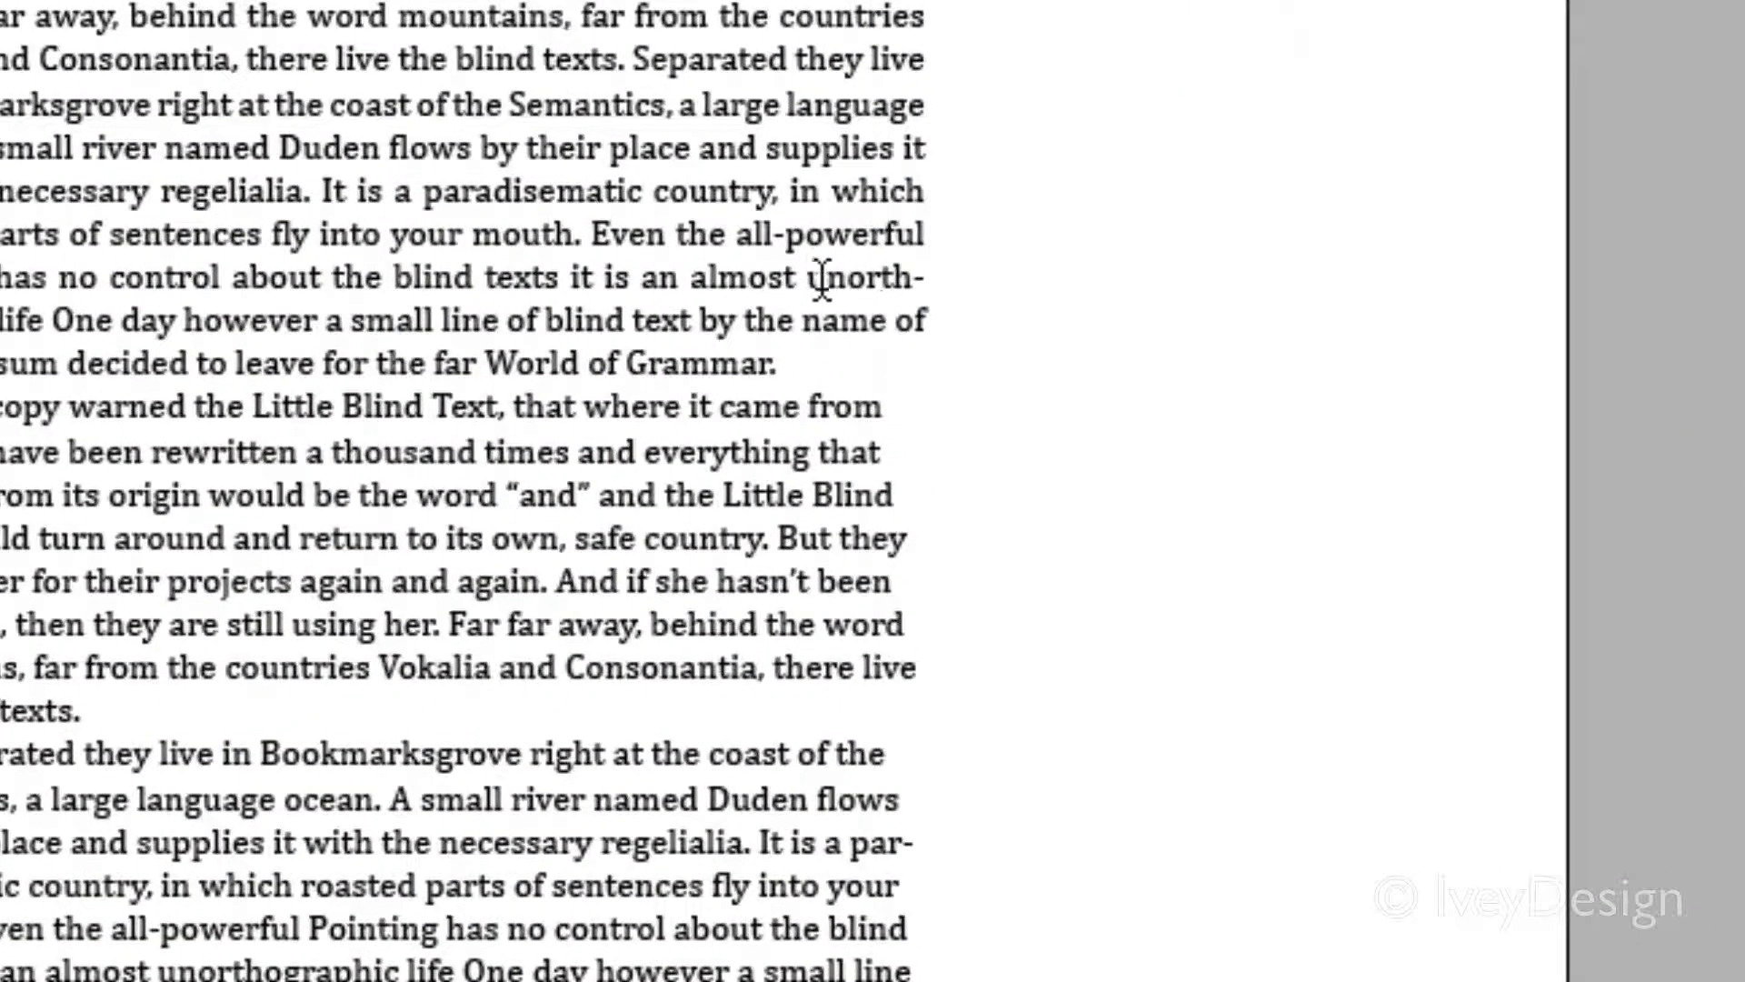
Turn off Hyphenate for all the story's paragraphs, then deselect the text
{"action": "left_click_drag", "start_coordinate": [856, 288], "coordinate": [924, 280]}
{"action": "left_click", "coordinate": [409, 327]}
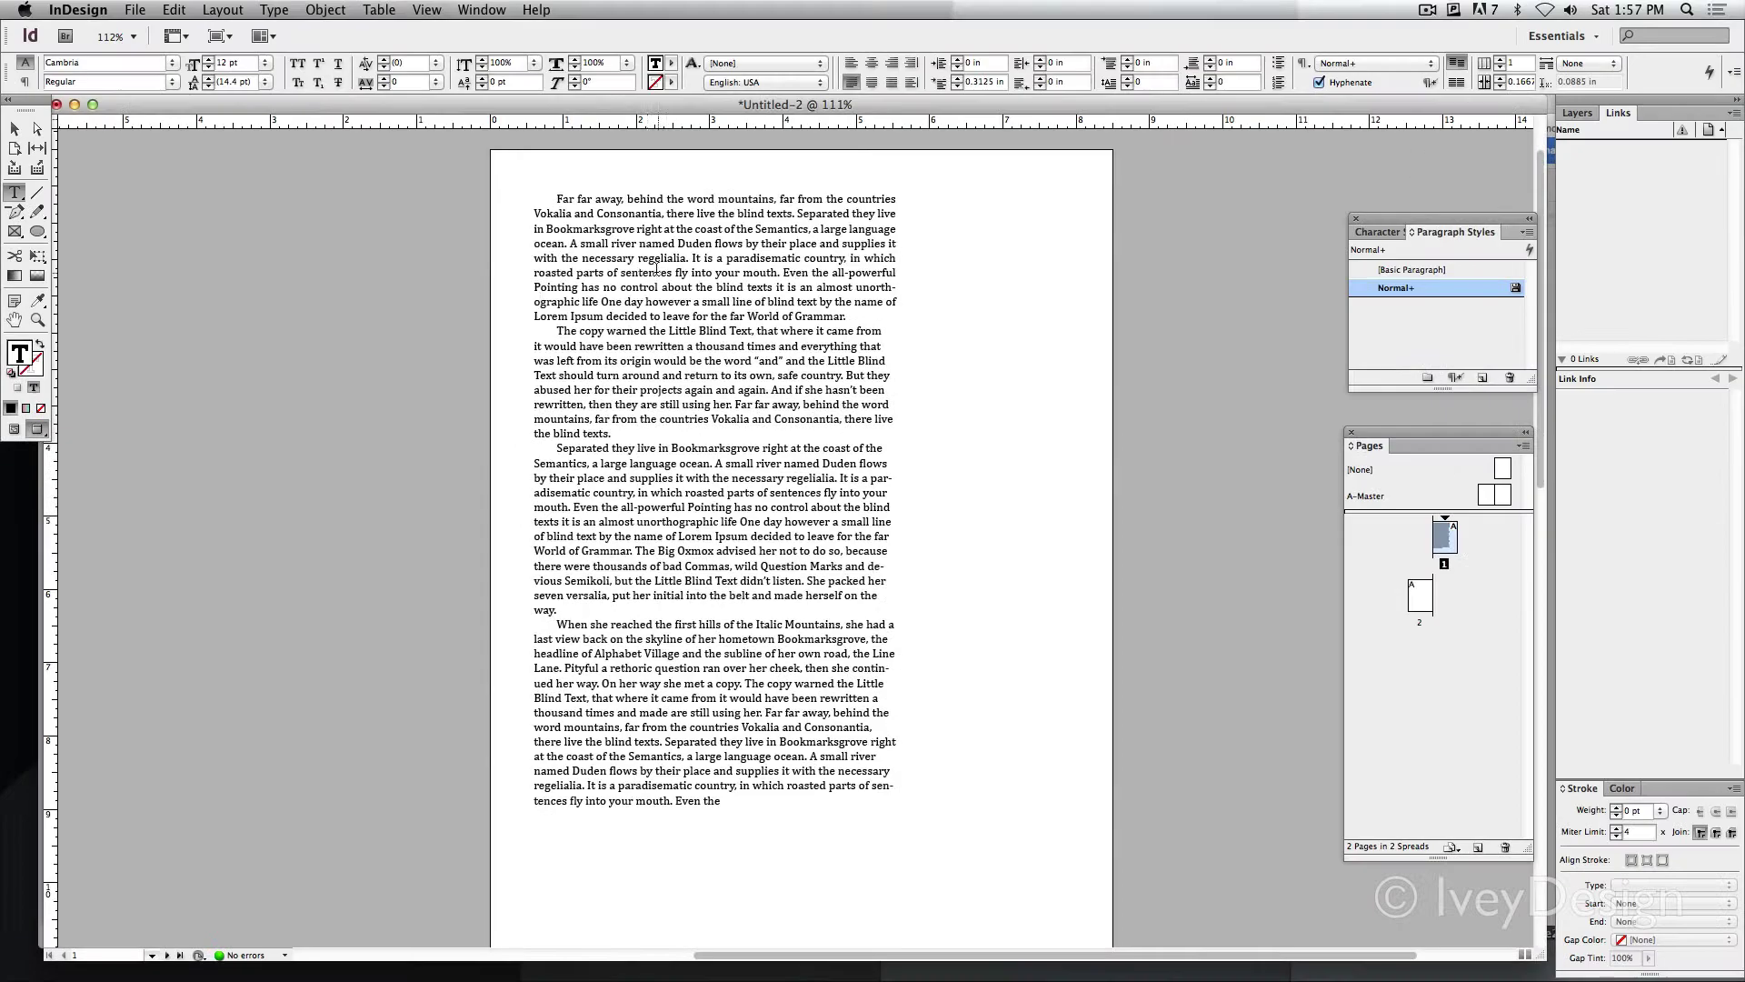
{"action": "key", "text": "ctrl+a"}
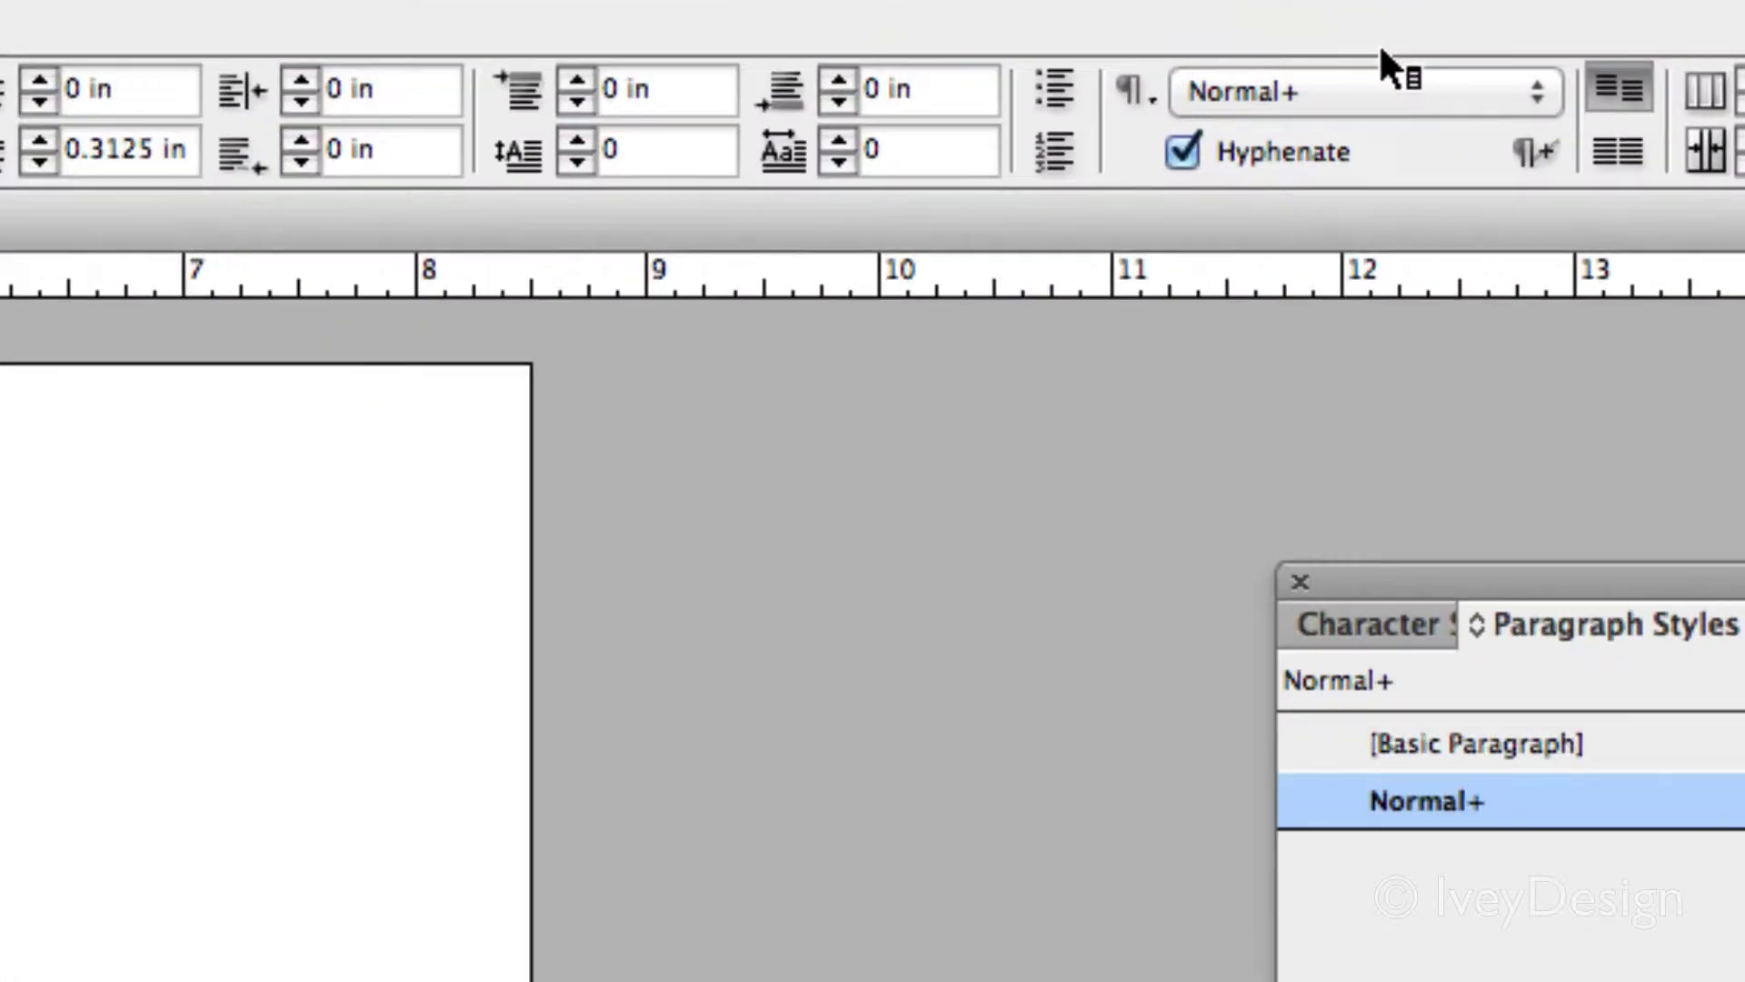
{"action": "left_click", "coordinate": [1184, 150]}
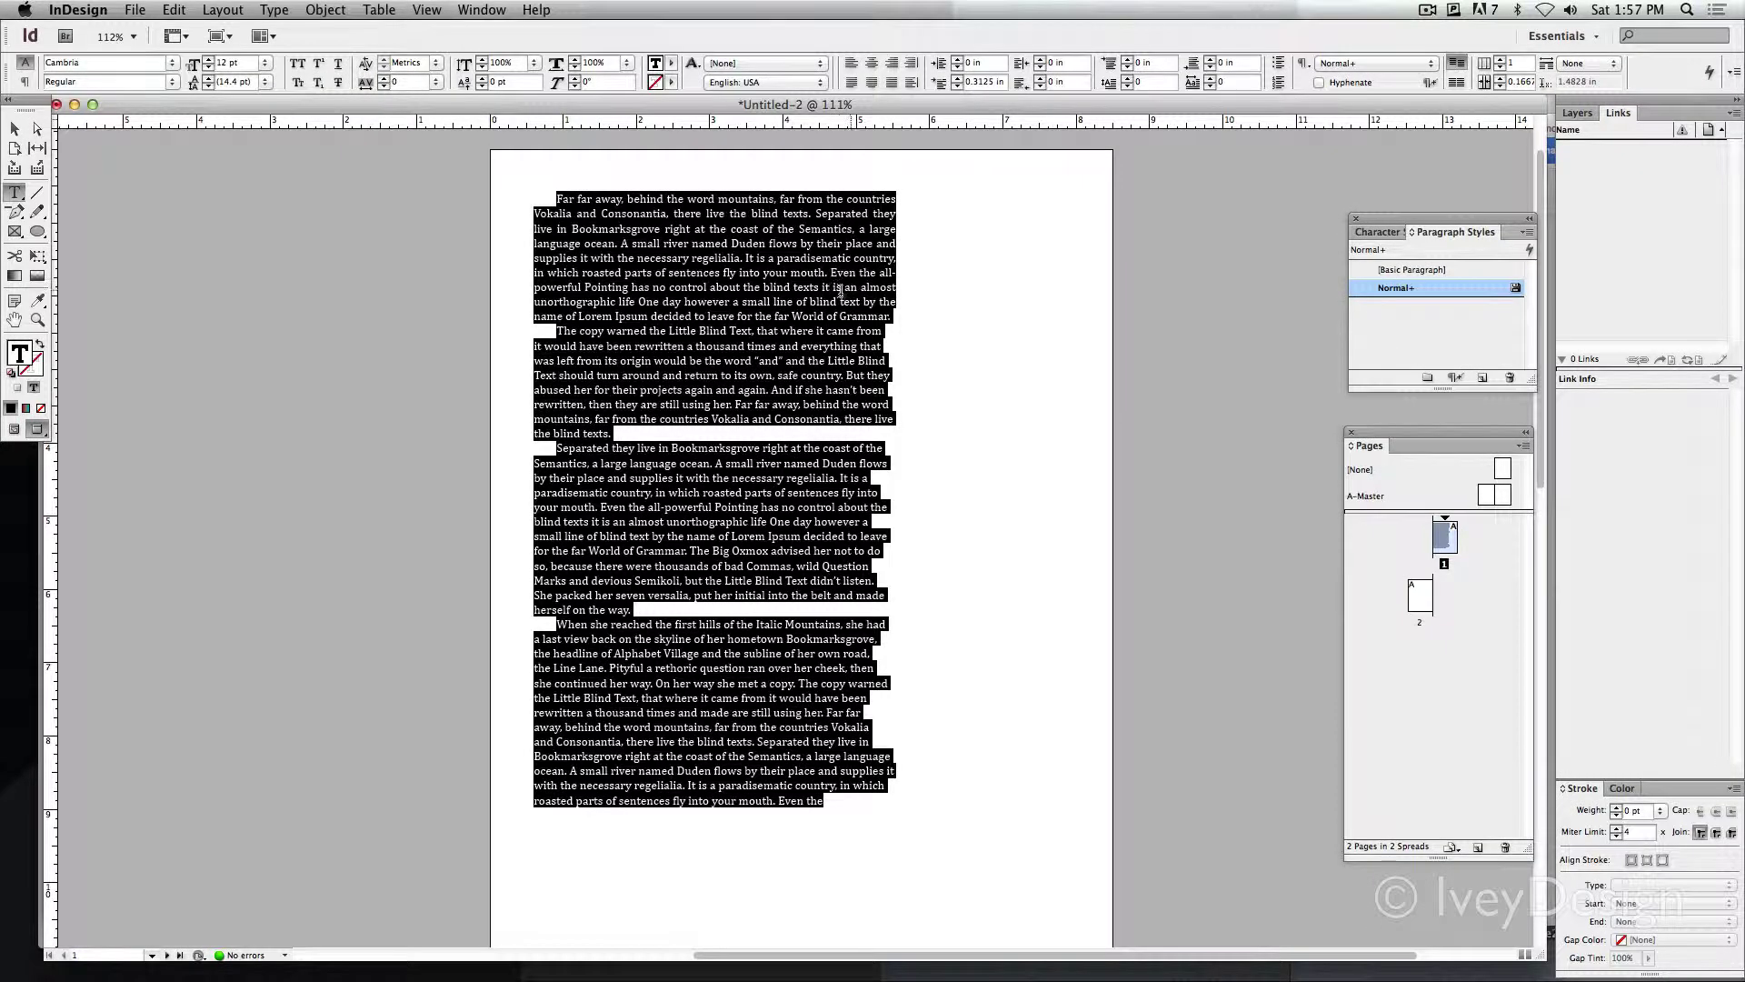
{"action": "left_click", "coordinate": [838, 292]}
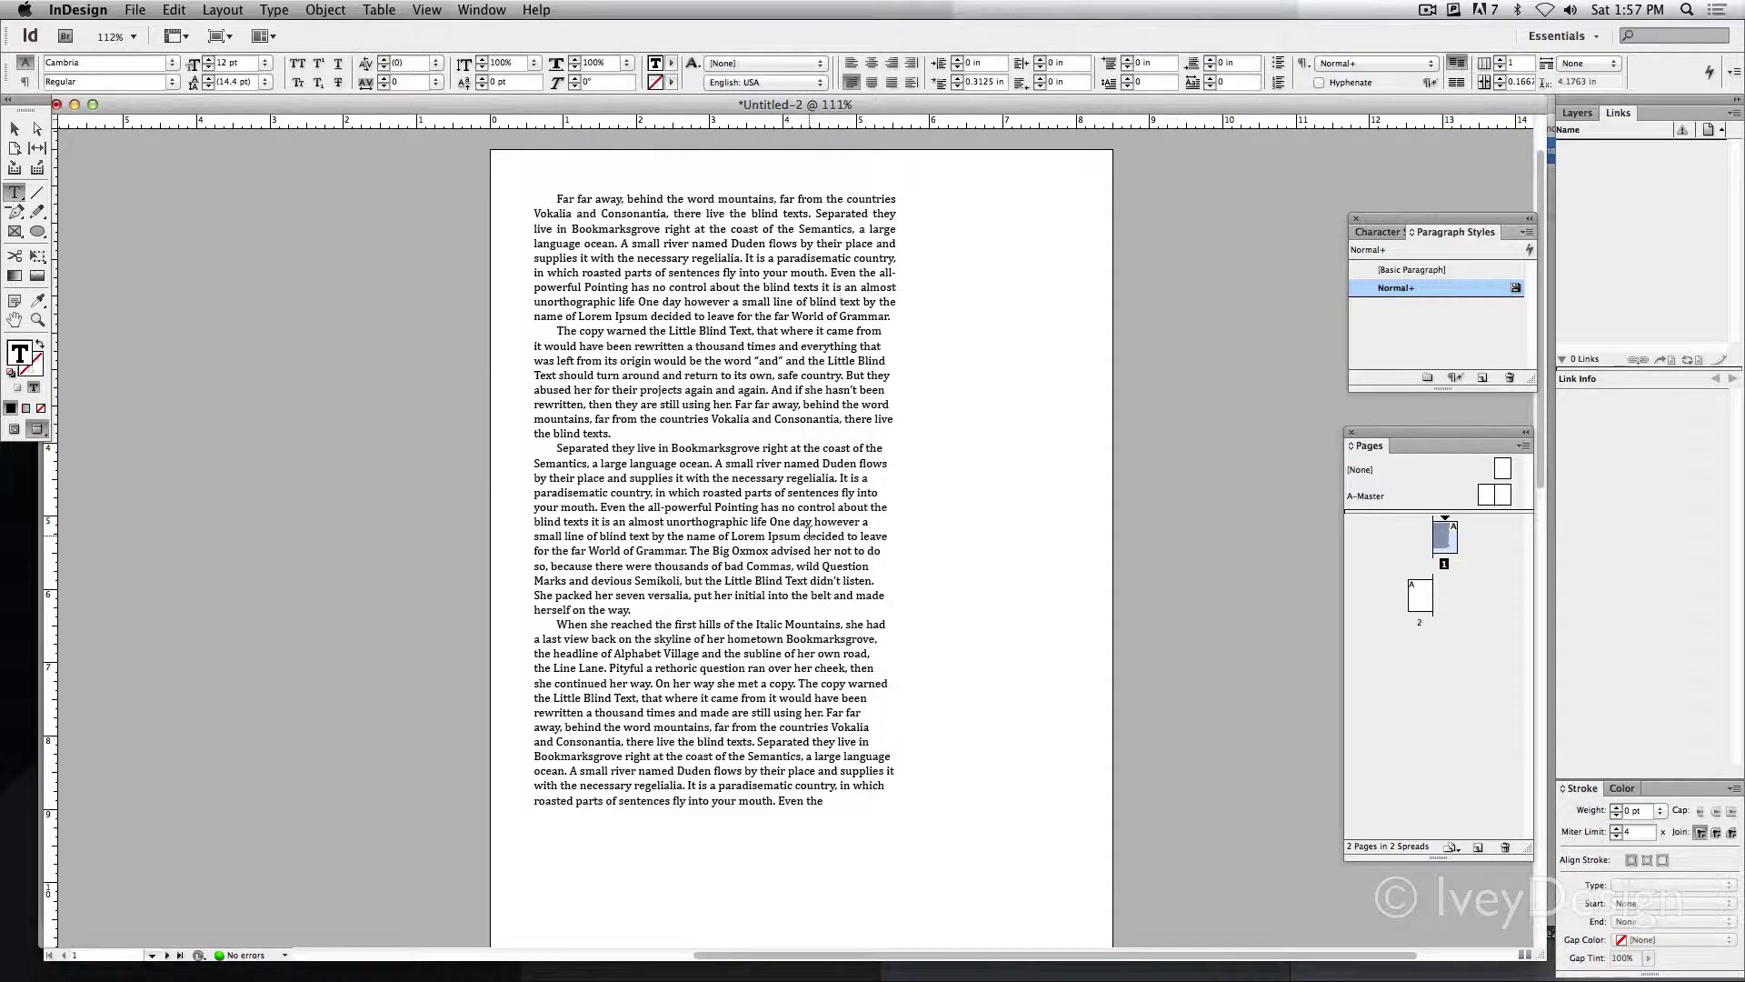
Open the Character panel from Window > Type & Tables and move it higher over the page
{"action": "key", "text": "ctrl+a"}
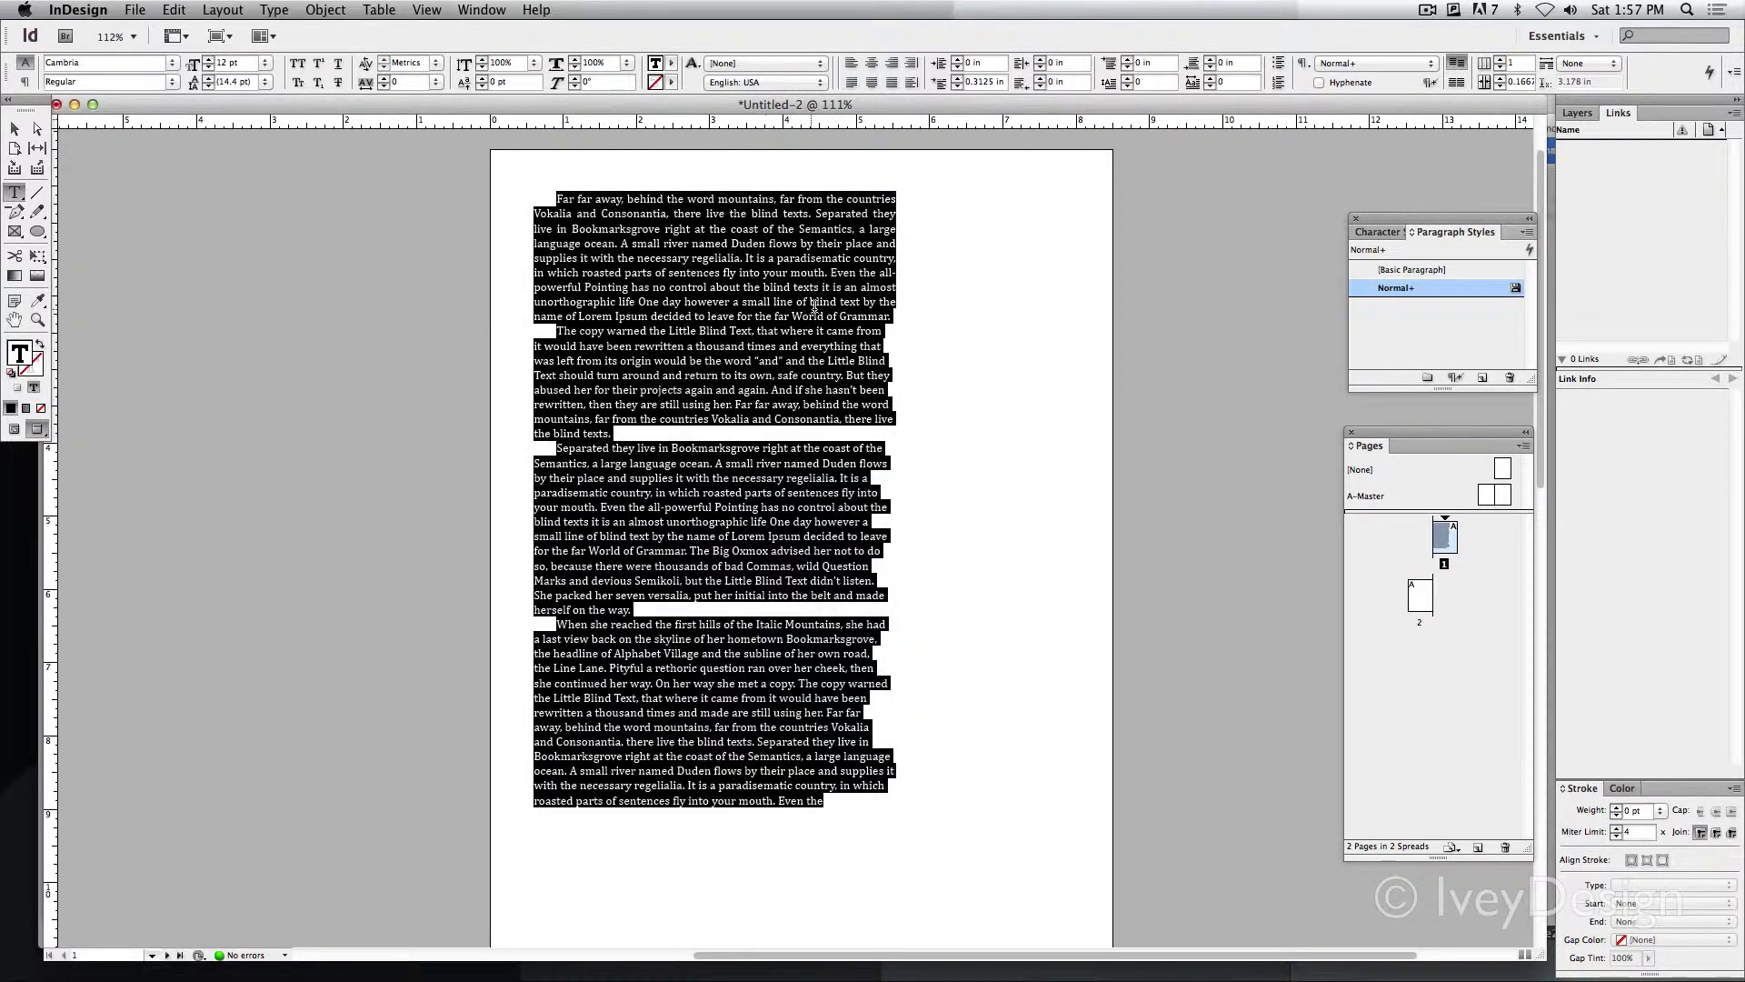
{"action": "left_click", "coordinate": [747, 228]}
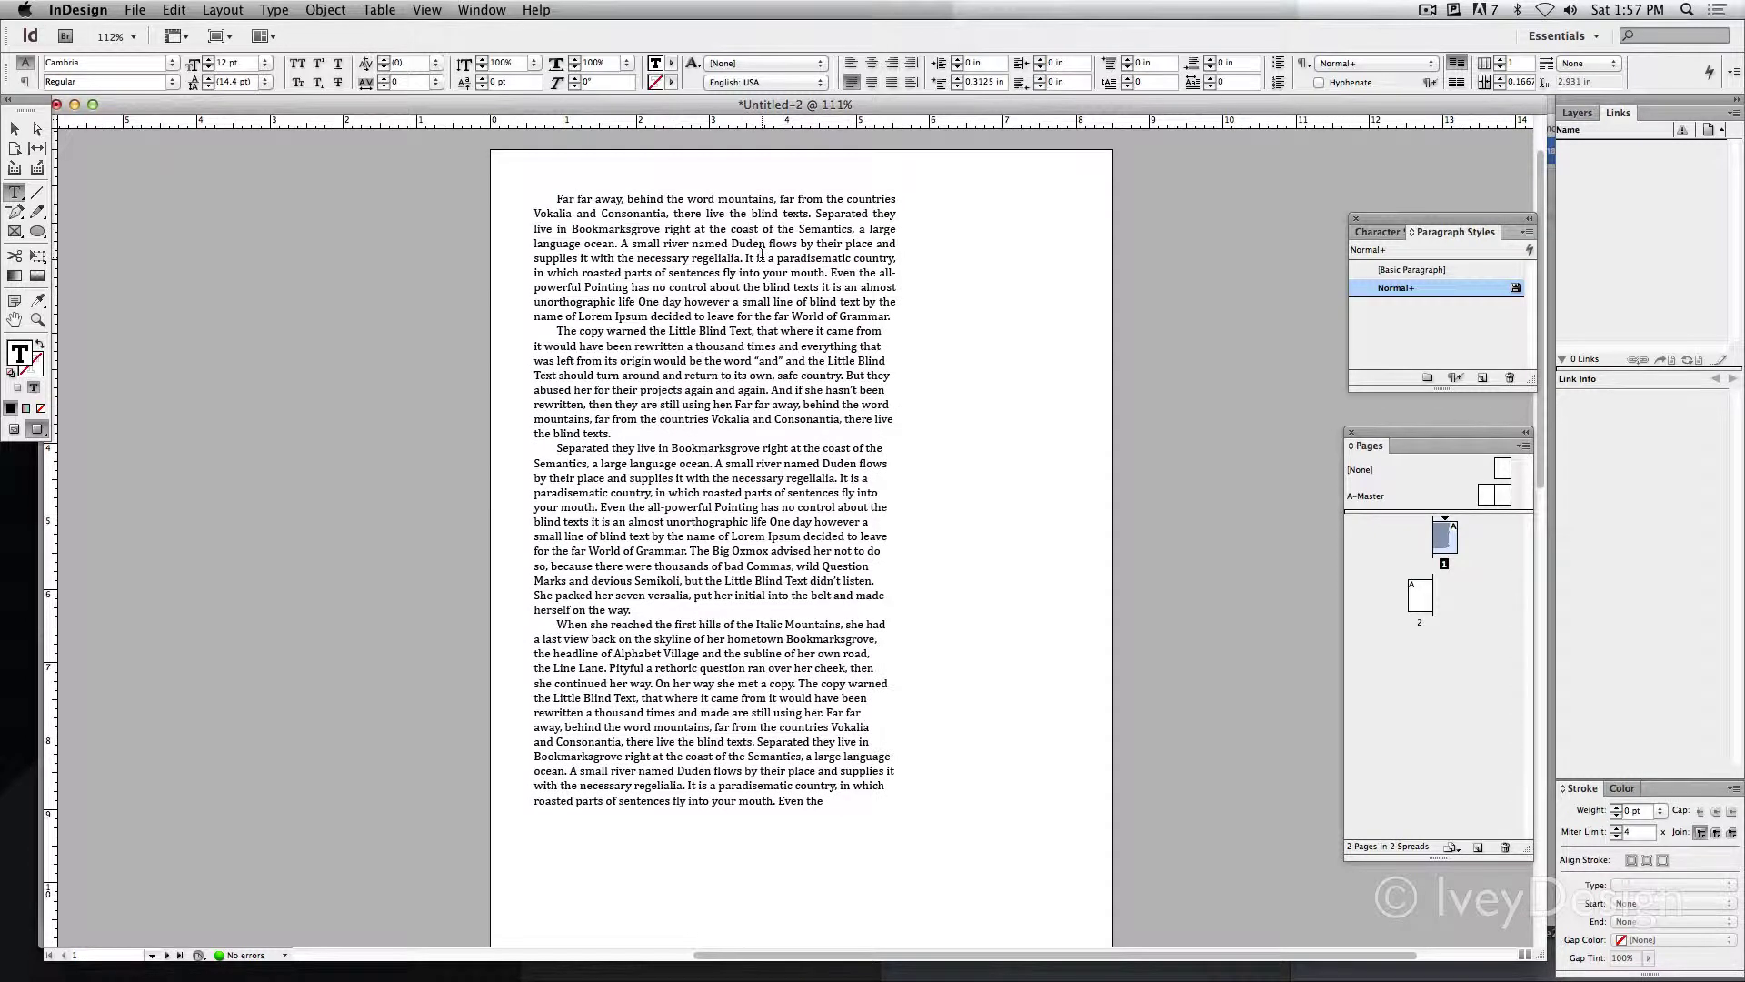
{"action": "left_click", "coordinate": [481, 8]}
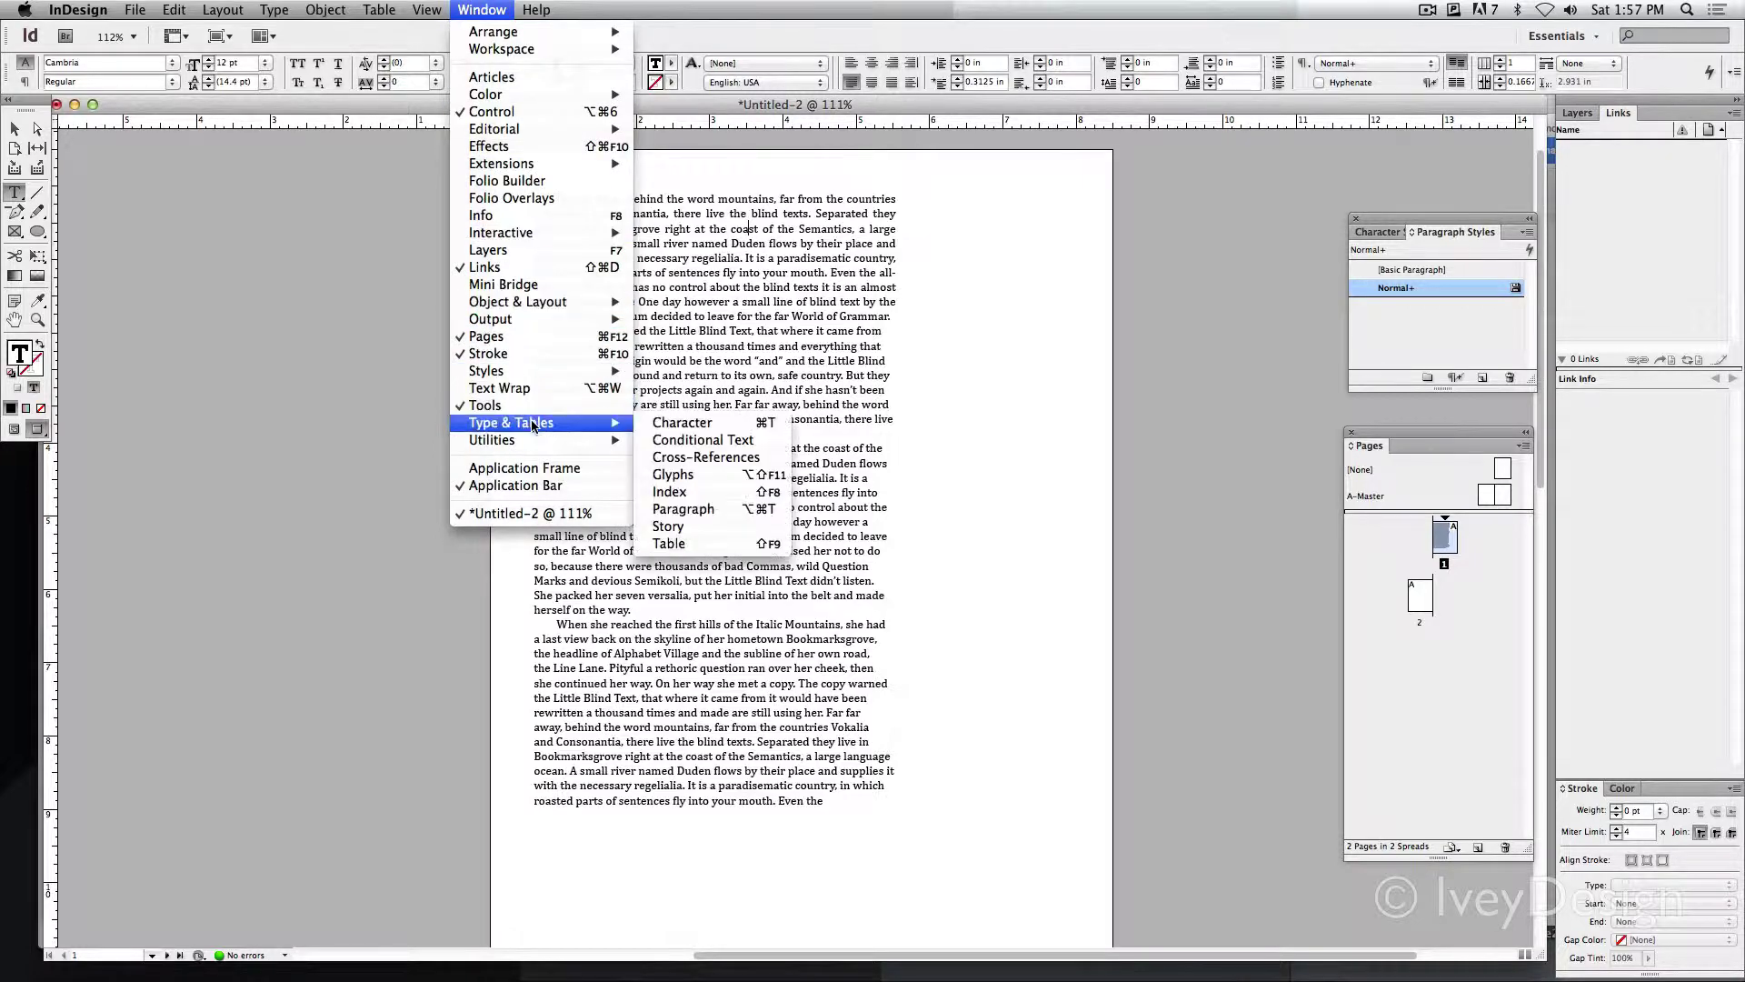
{"action": "mouse_move", "coordinate": [485, 424]}
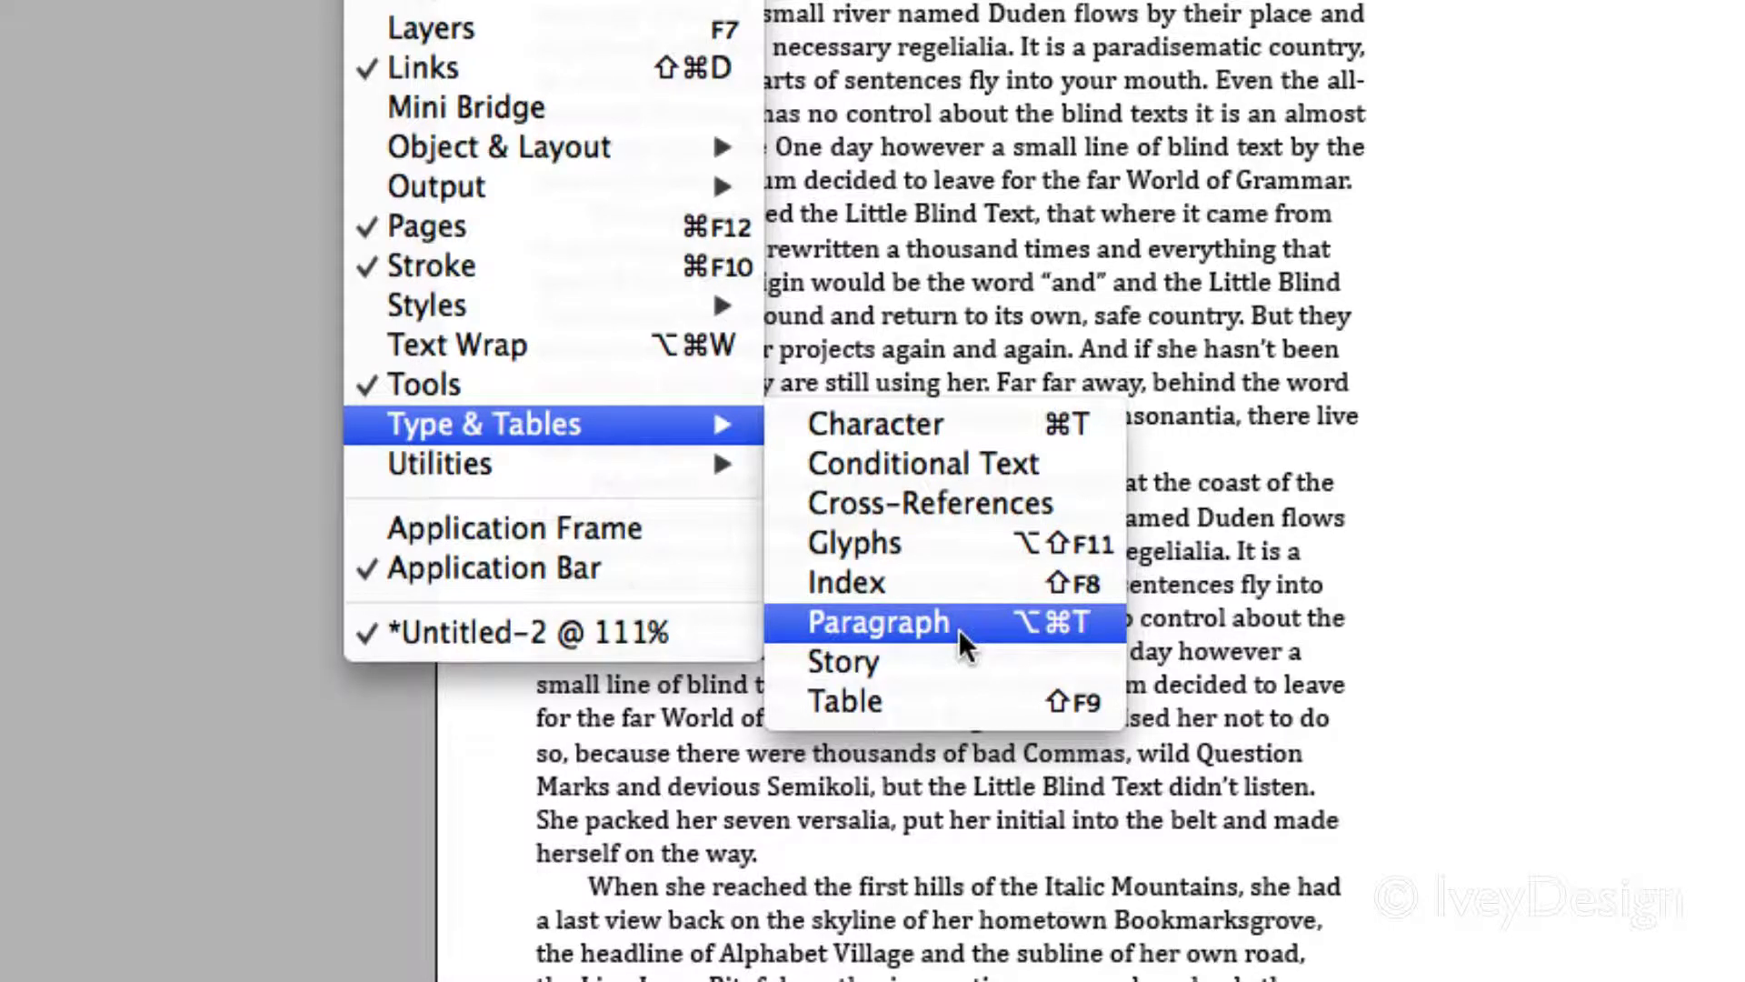
{"action": "left_click", "coordinate": [895, 434]}
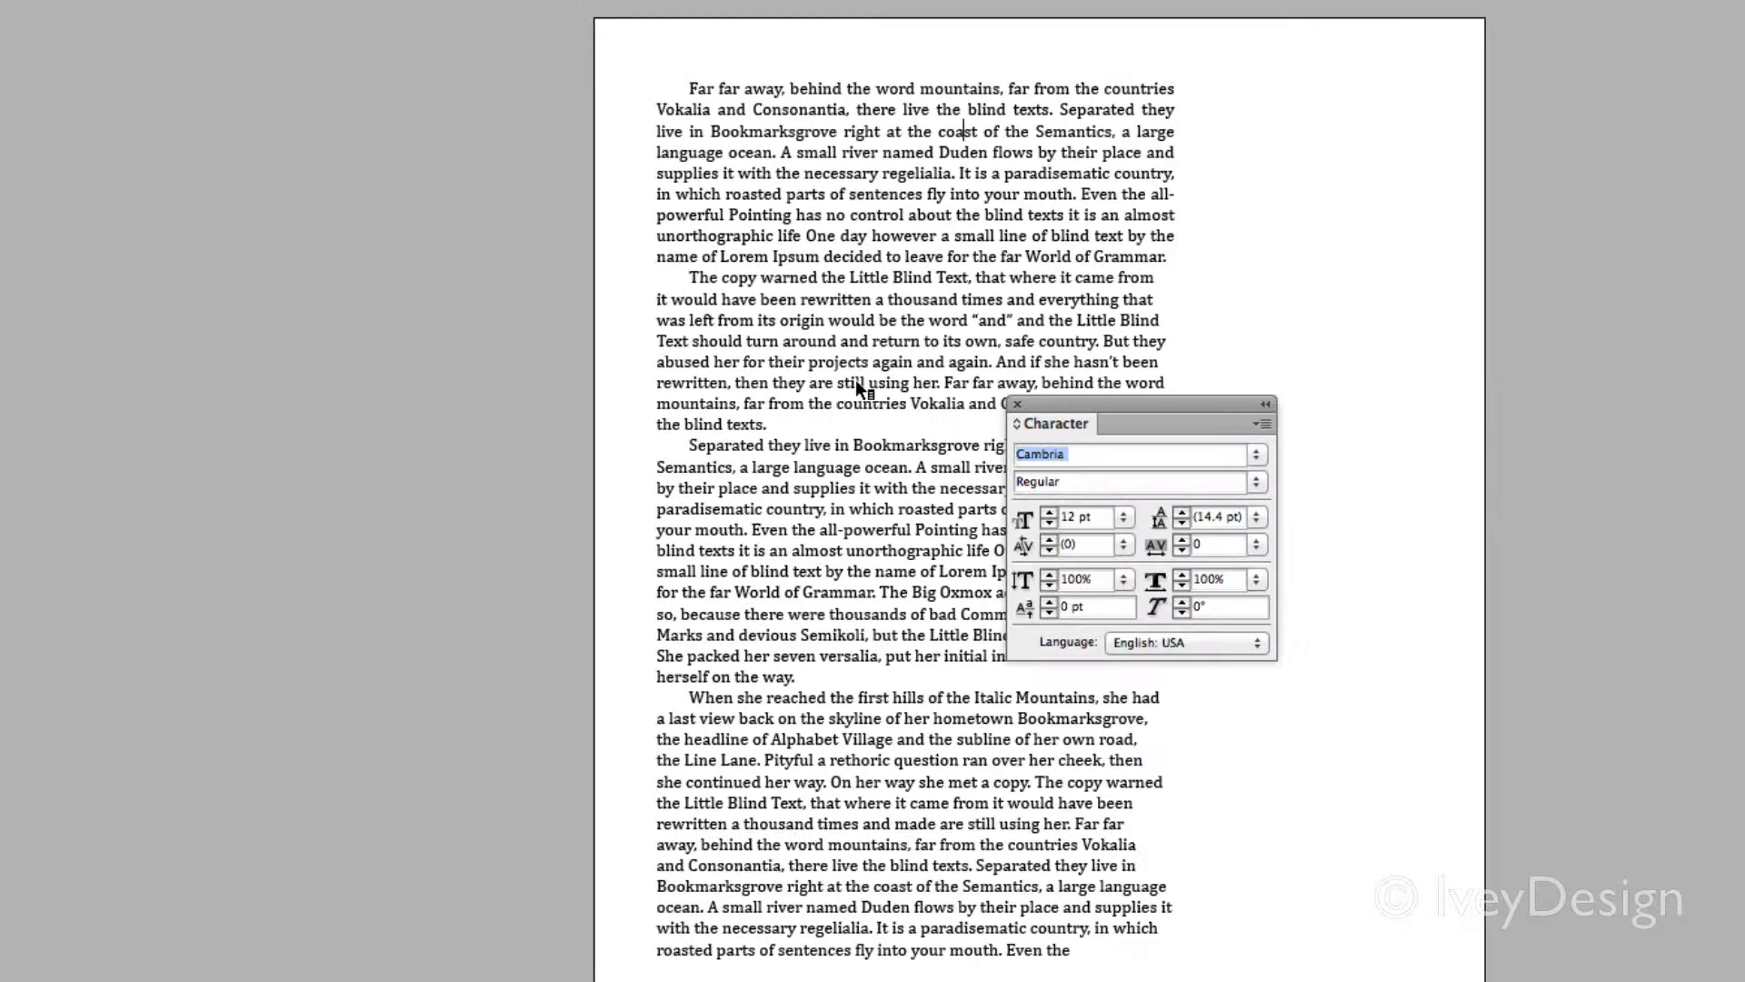
{"action": "left_click_drag", "start_coordinate": [1099, 435], "coordinate": [1090, 349]}
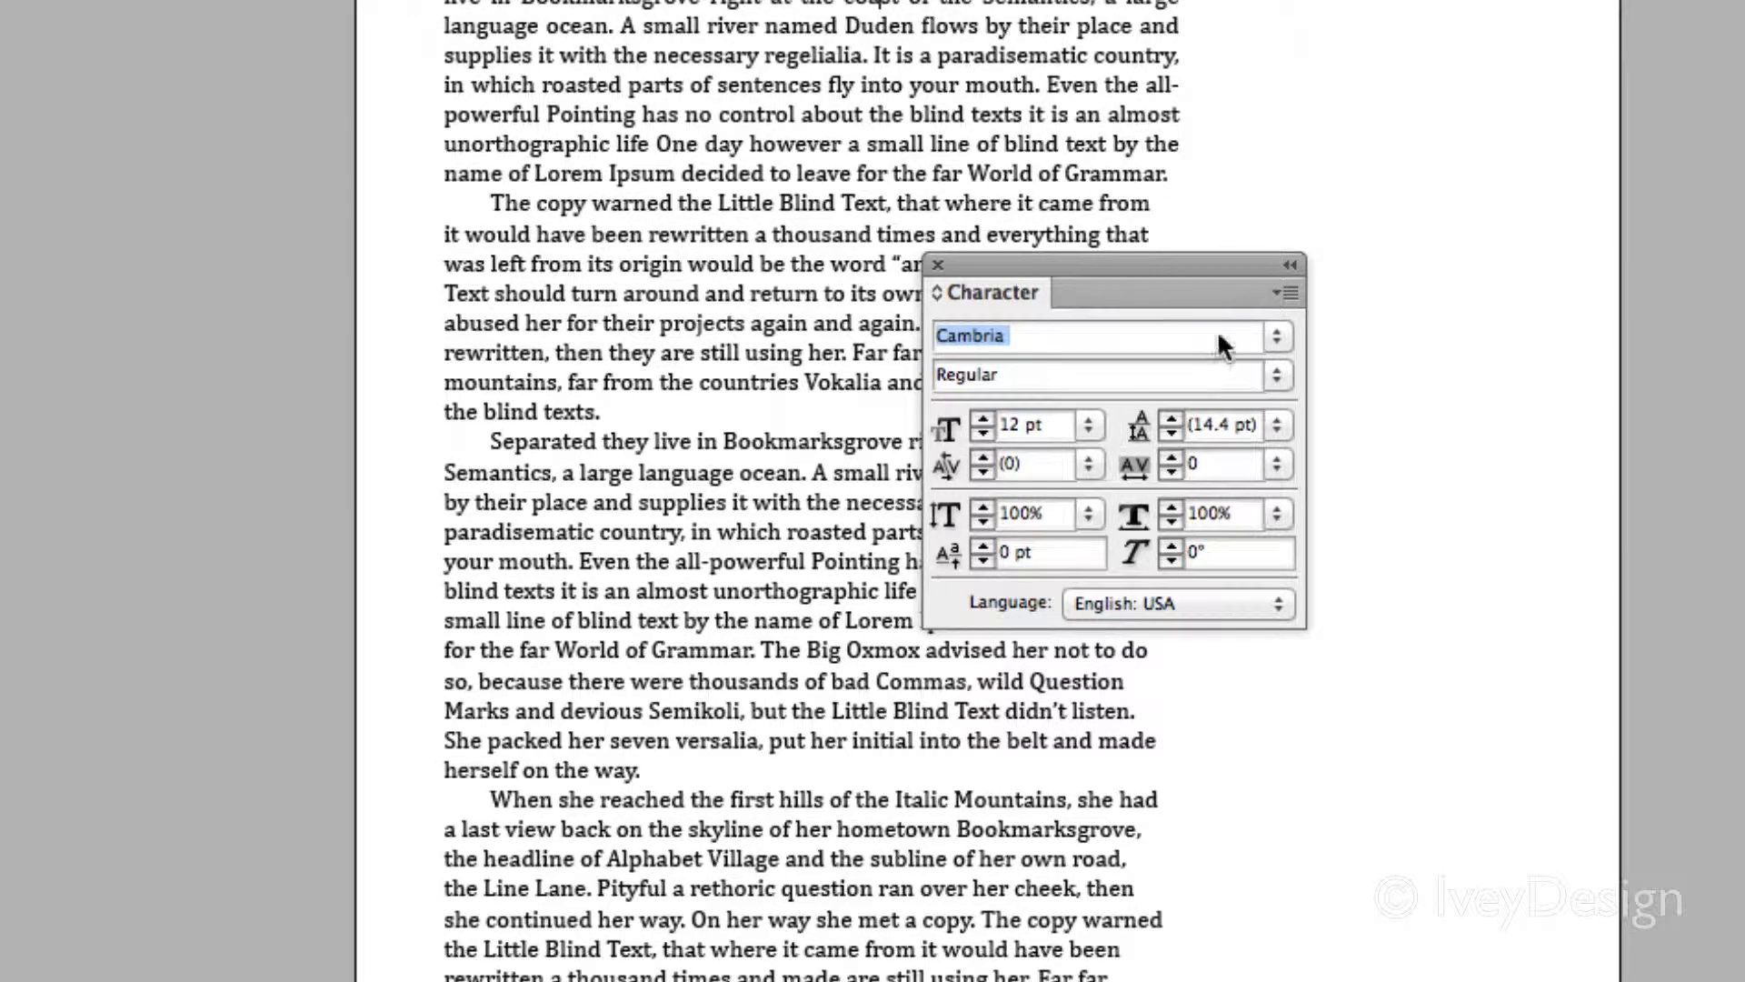
{"action": "left_click", "coordinate": [1288, 294]}
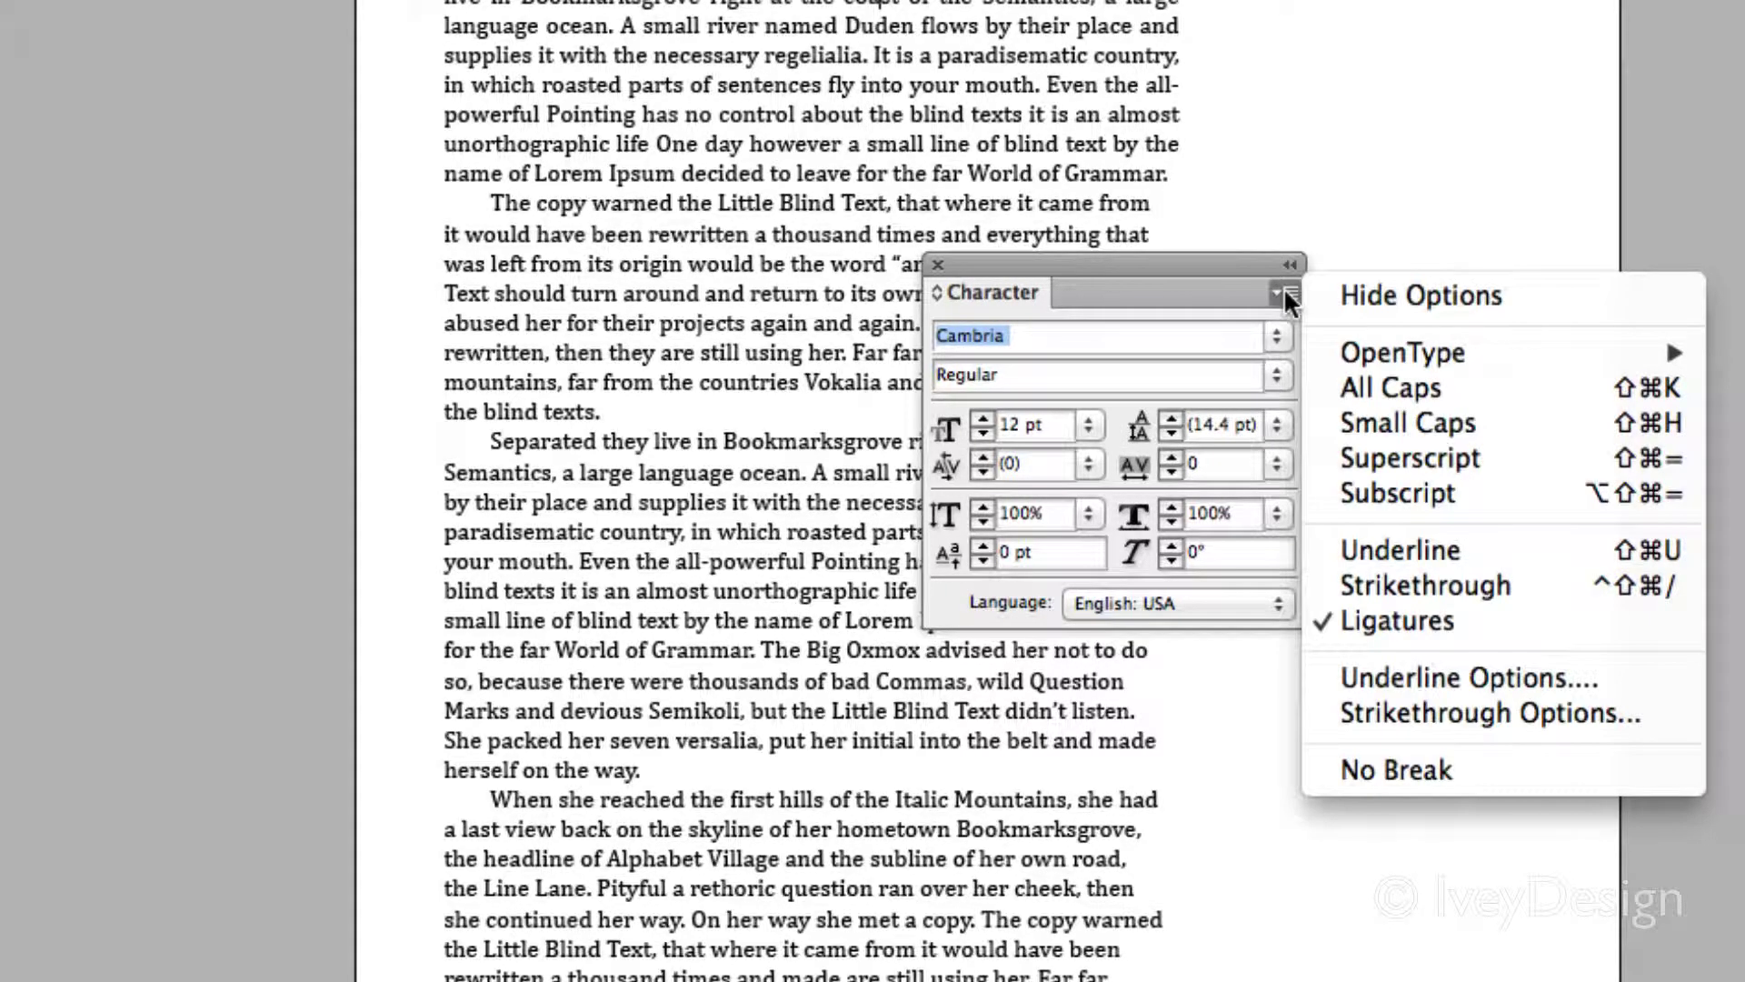
{"action": "left_click", "coordinate": [1237, 283]}
{"action": "left_click", "coordinate": [481, 9]}
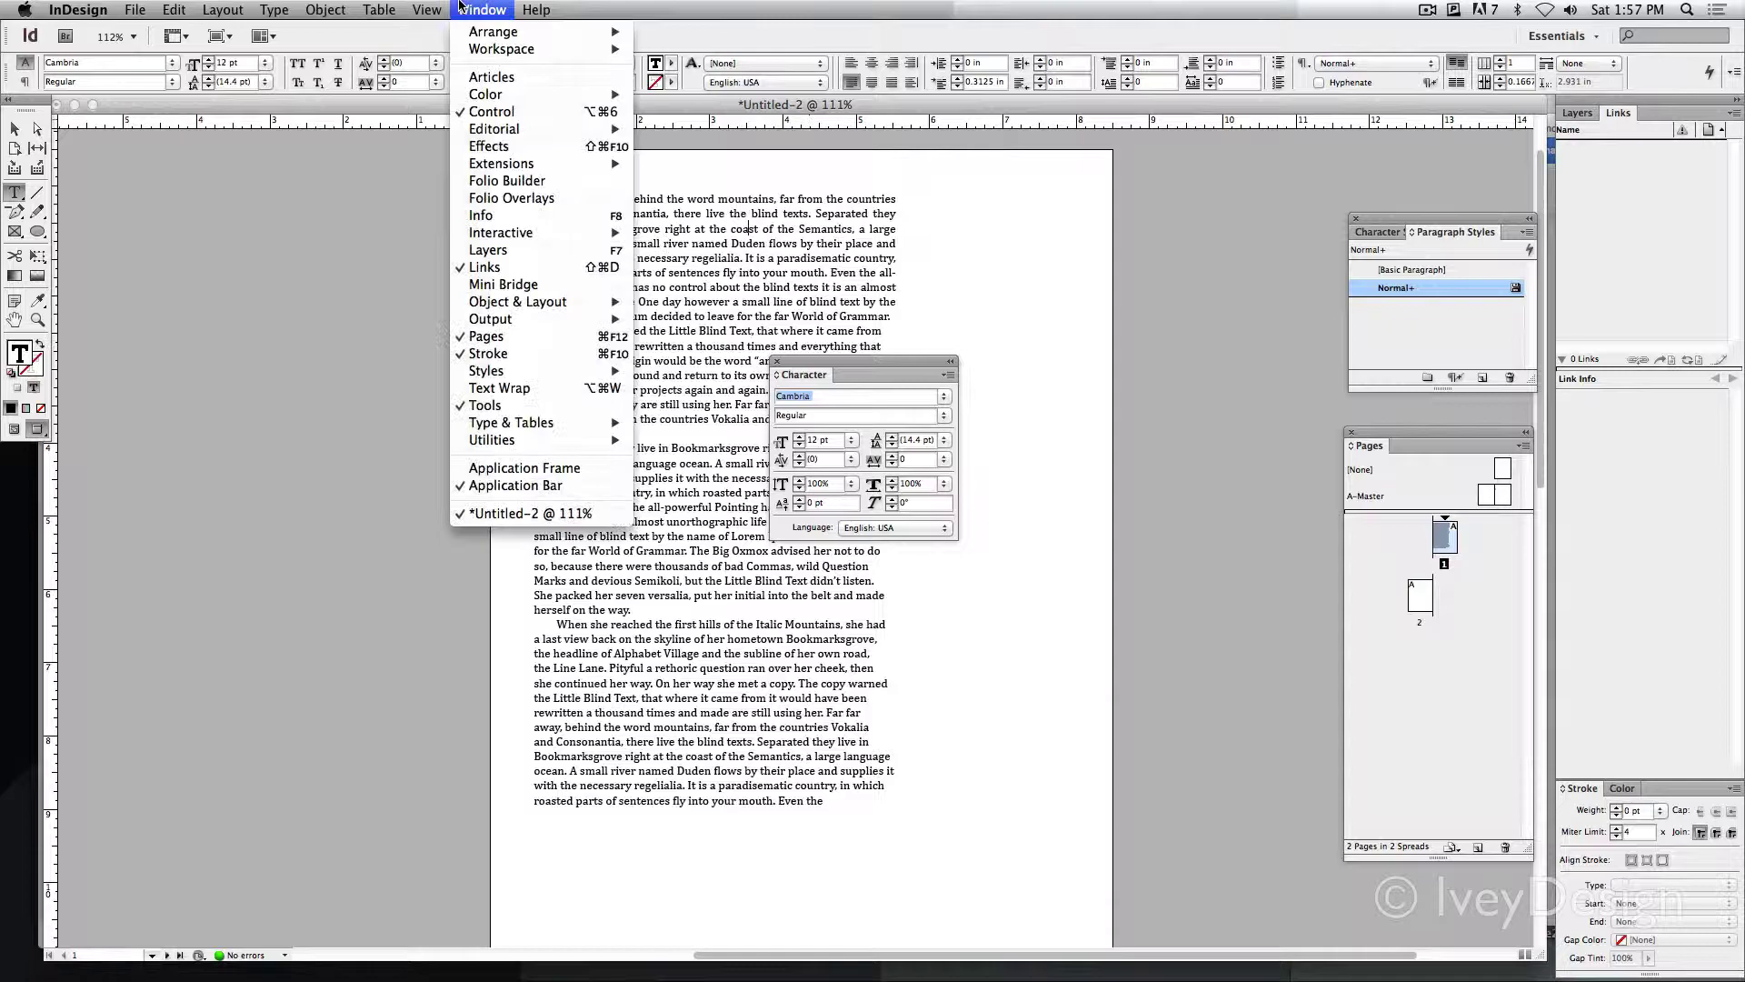
{"action": "mouse_move", "coordinate": [511, 423]}
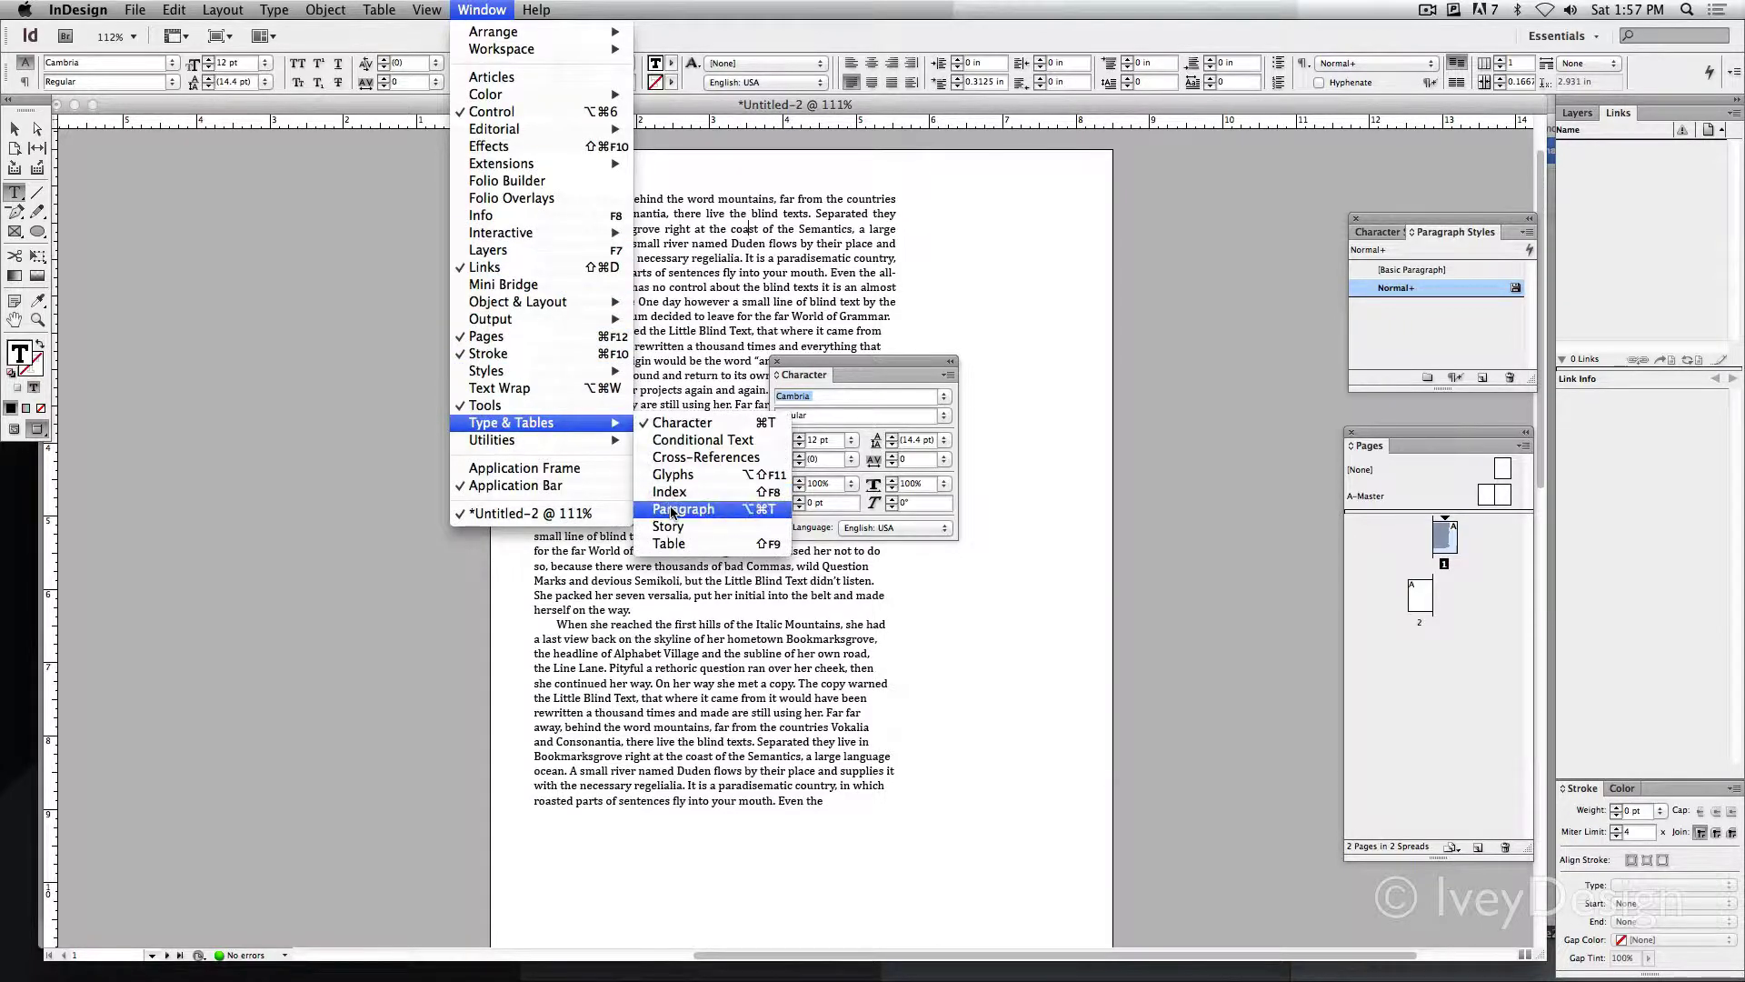
Place the Paragraph panel to the right of the Character panel and view its flyout menu
{"action": "left_click", "coordinate": [672, 511]}
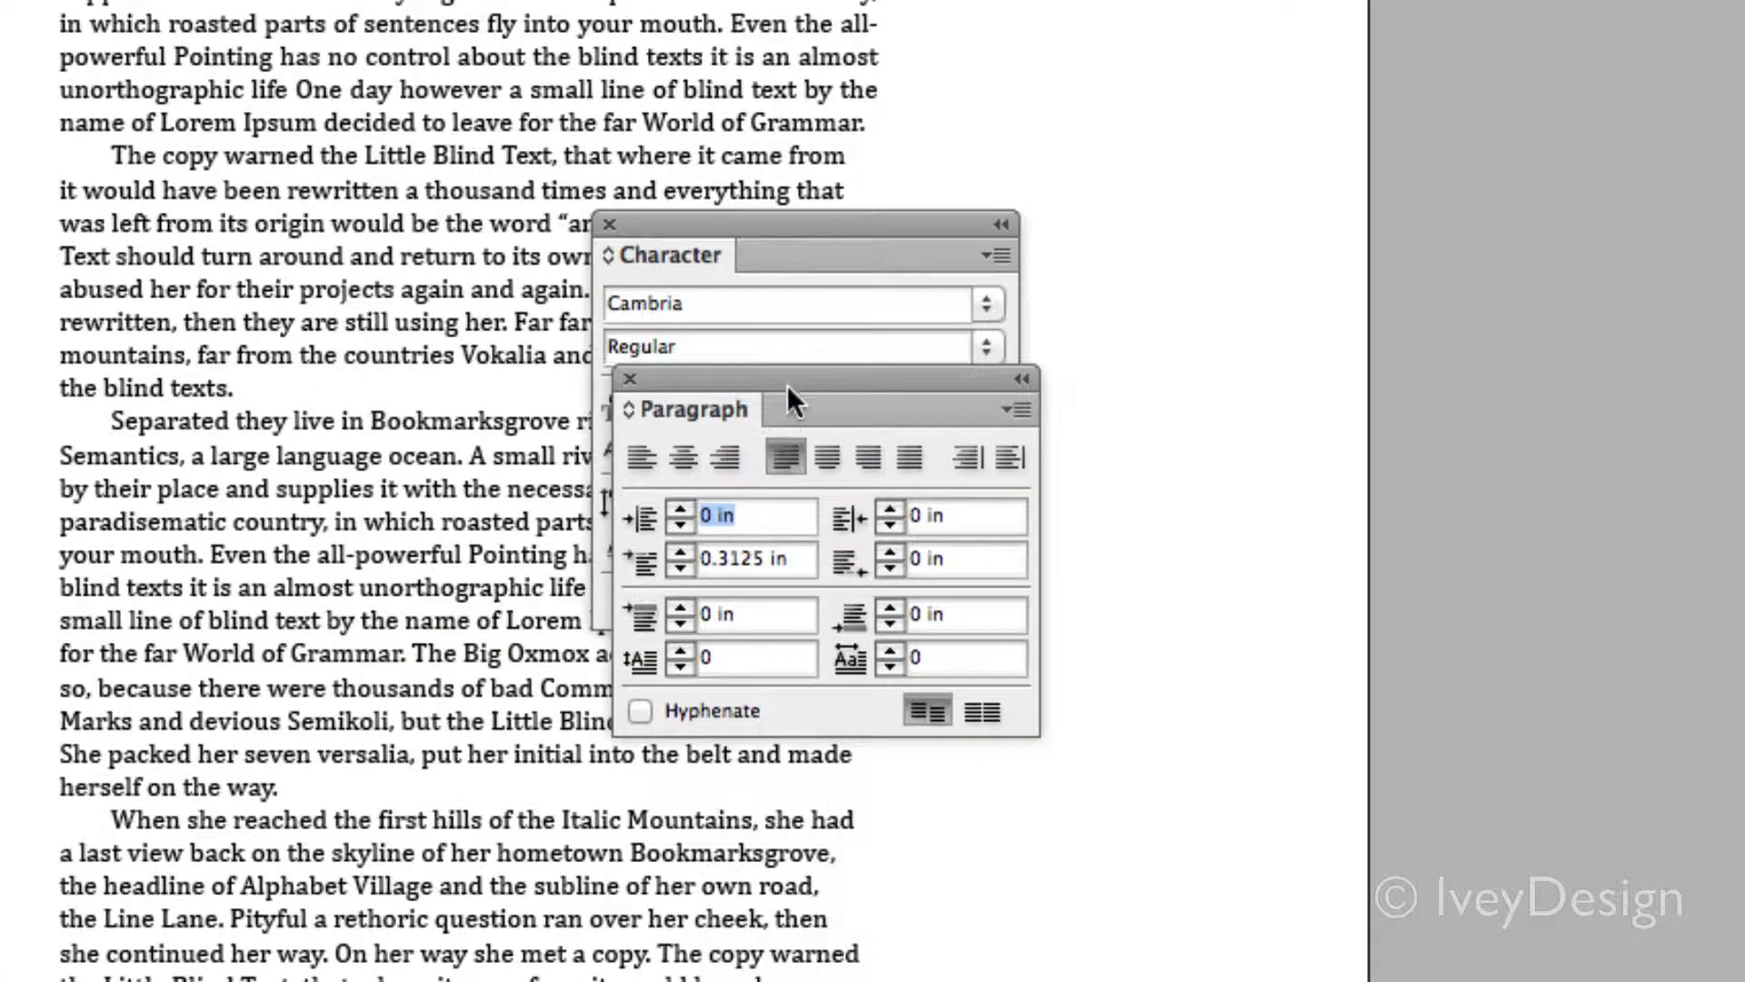
{"action": "left_click_drag", "start_coordinate": [787, 385], "coordinate": [1196, 199]}
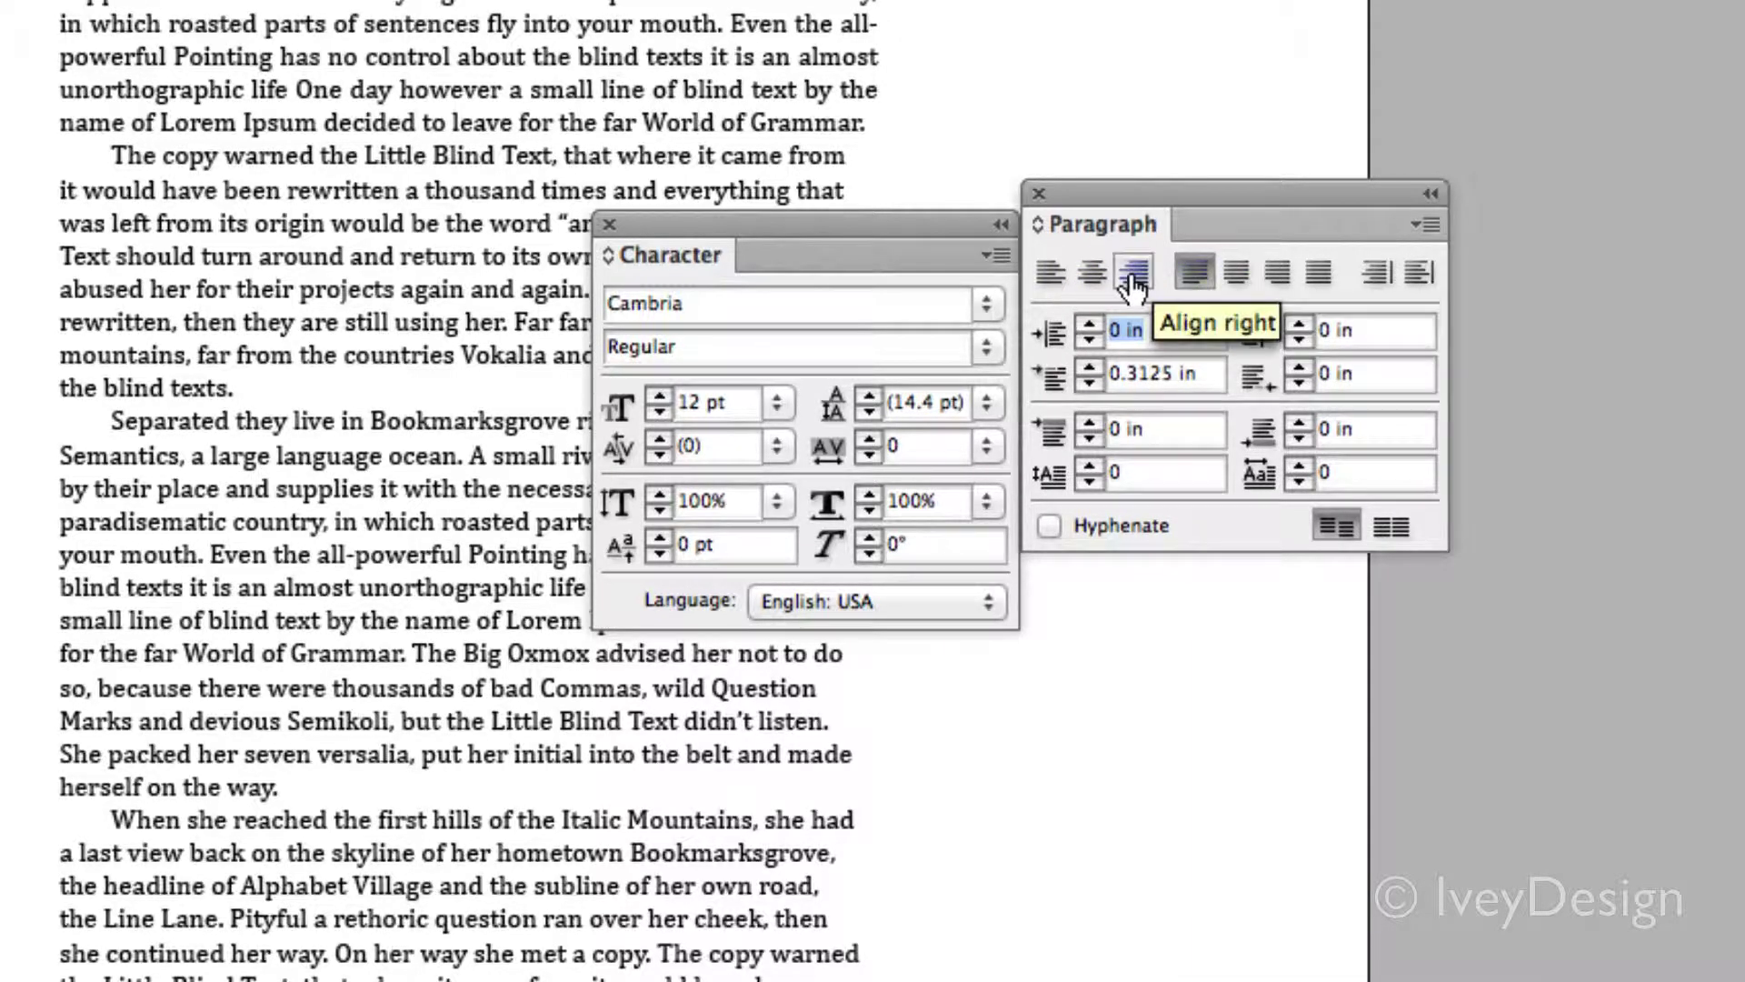
{"action": "left_click", "coordinate": [1427, 223]}
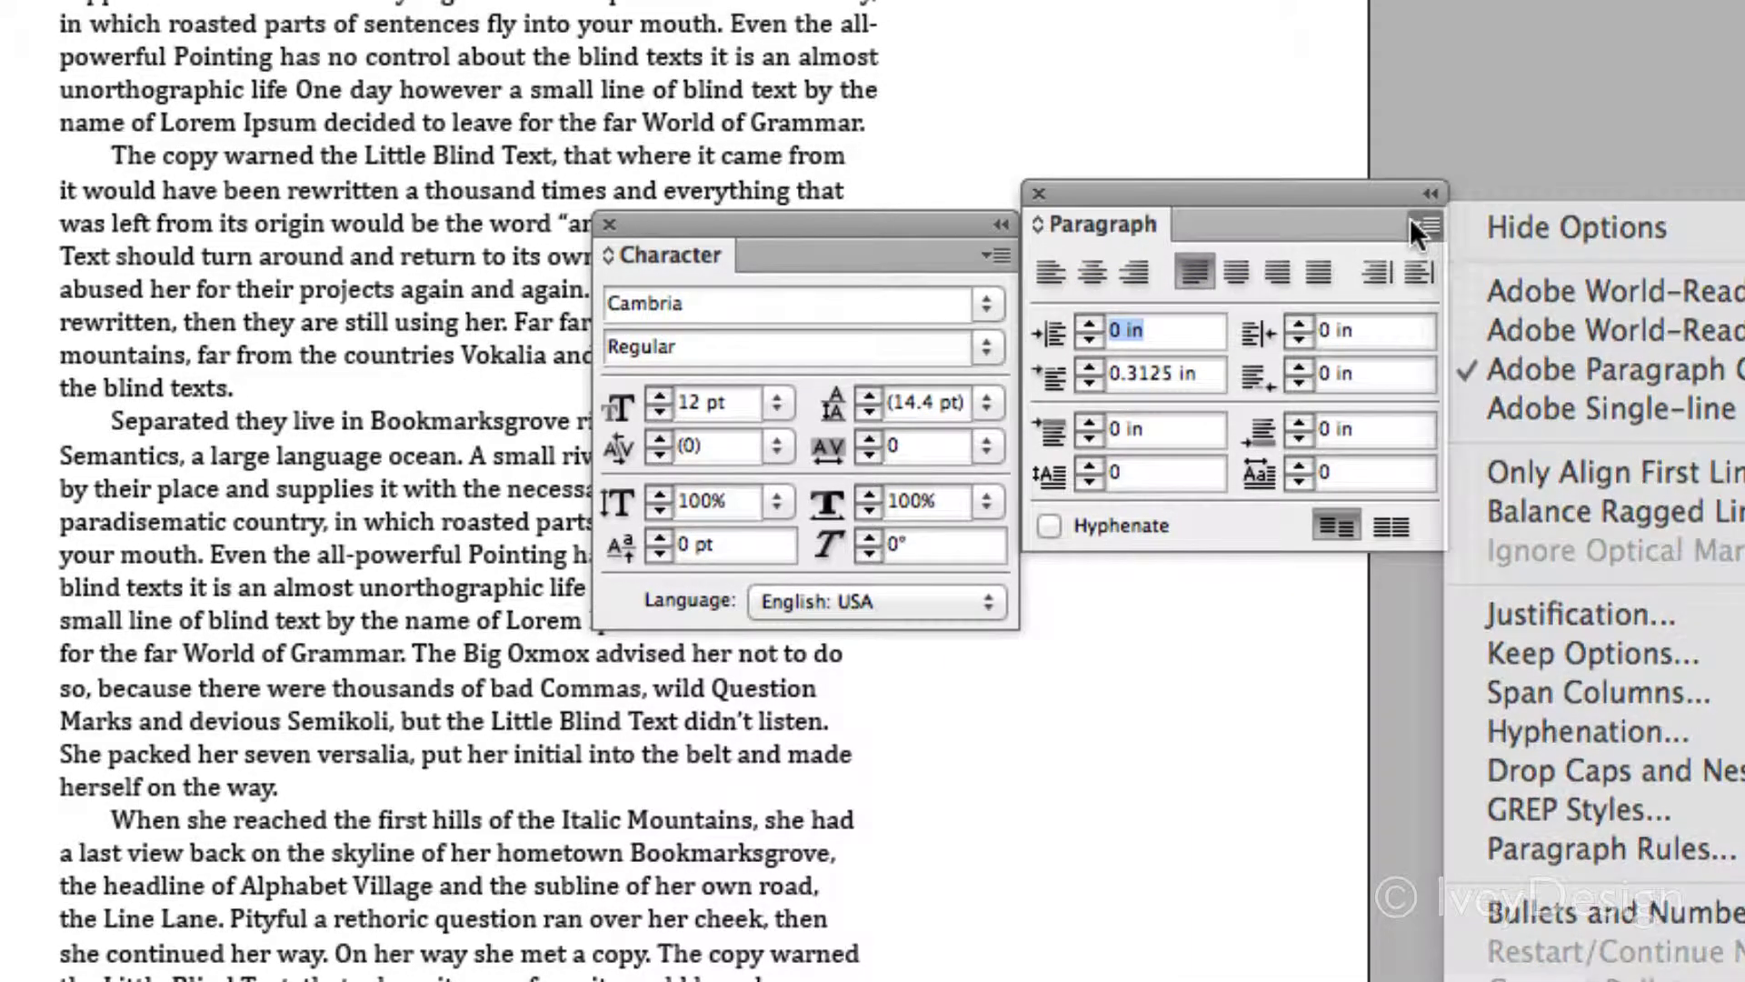